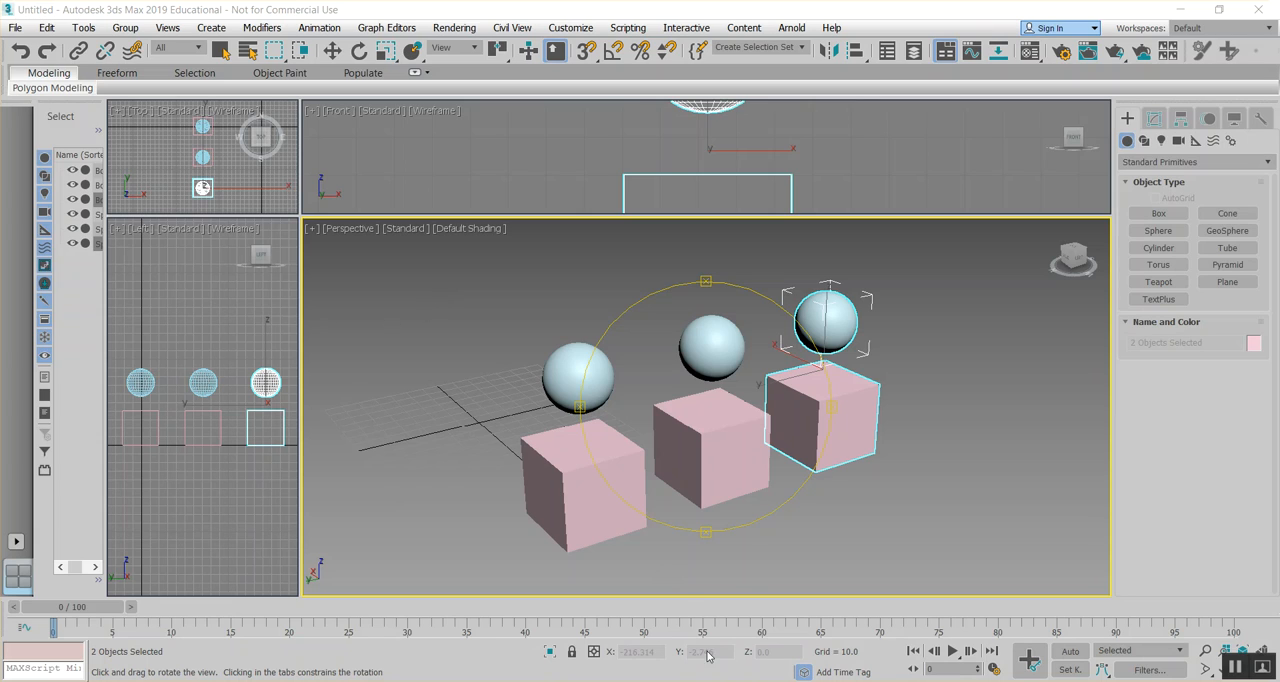
# - Open the Material Editor and set the first sample material's shader to Metal
pyautogui.click(450, 161)
pyautogui.press('F10')
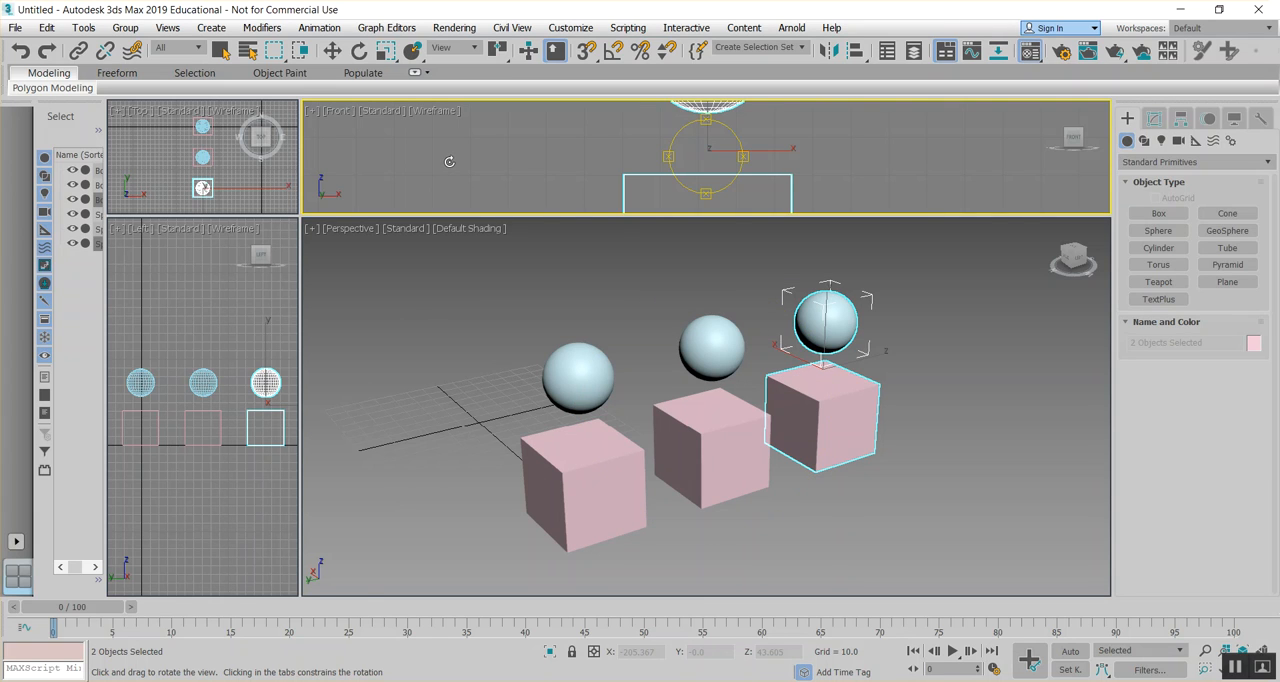
pyautogui.press('m')
pyautogui.moveTo(194, 172); pyautogui.dragTo(206, 85)
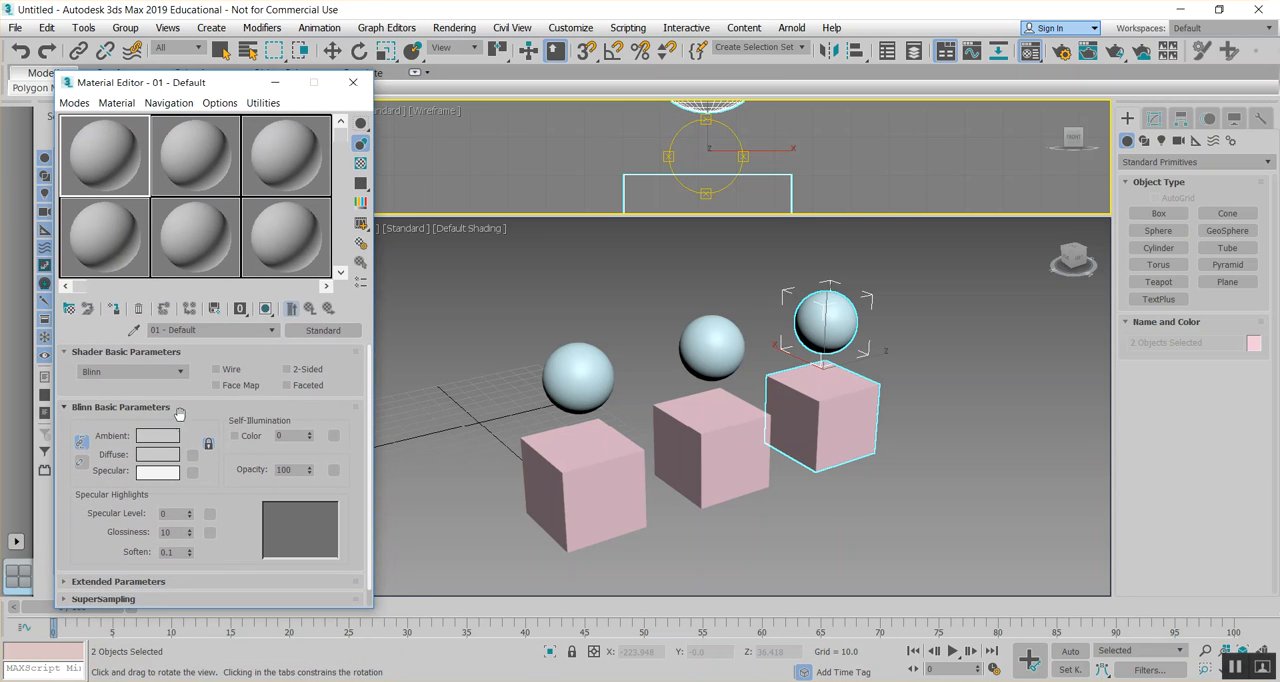
pyautogui.click(181, 375)
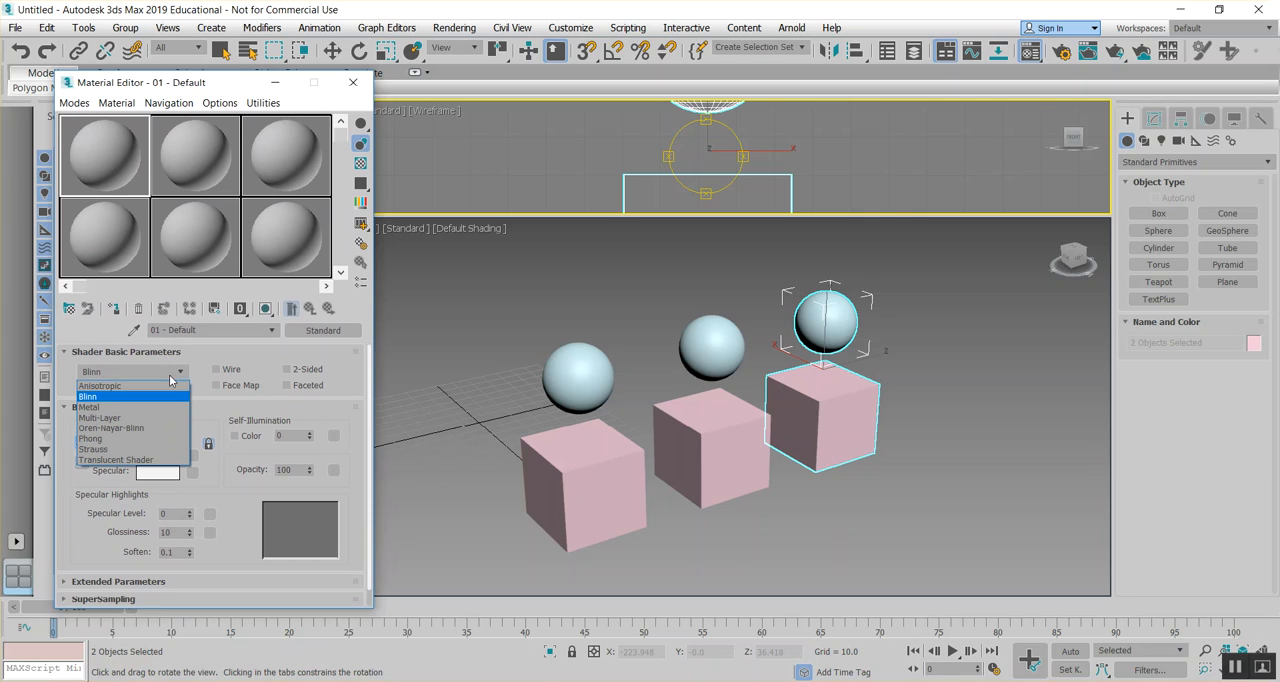
pyautogui.click(133, 407)
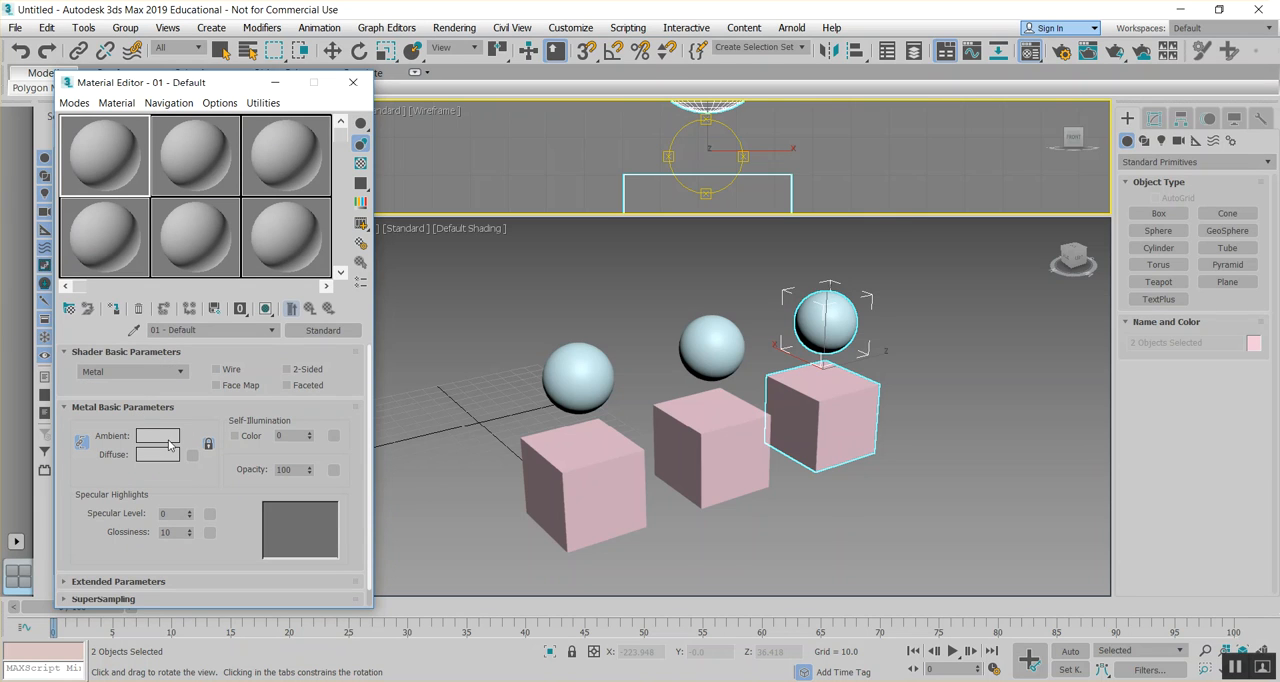
# - Give the metal material a golden-yellow ambient and diffuse color (255, 156, 0), specular level 189 and glossiness 77
pyautogui.click(158, 435)
pyautogui.click(312, 125)
pyautogui.moveTo(312, 125); pyautogui.dragTo(292, 96)
pyautogui.moveTo(430, 127); pyautogui.dragTo(433, 94)
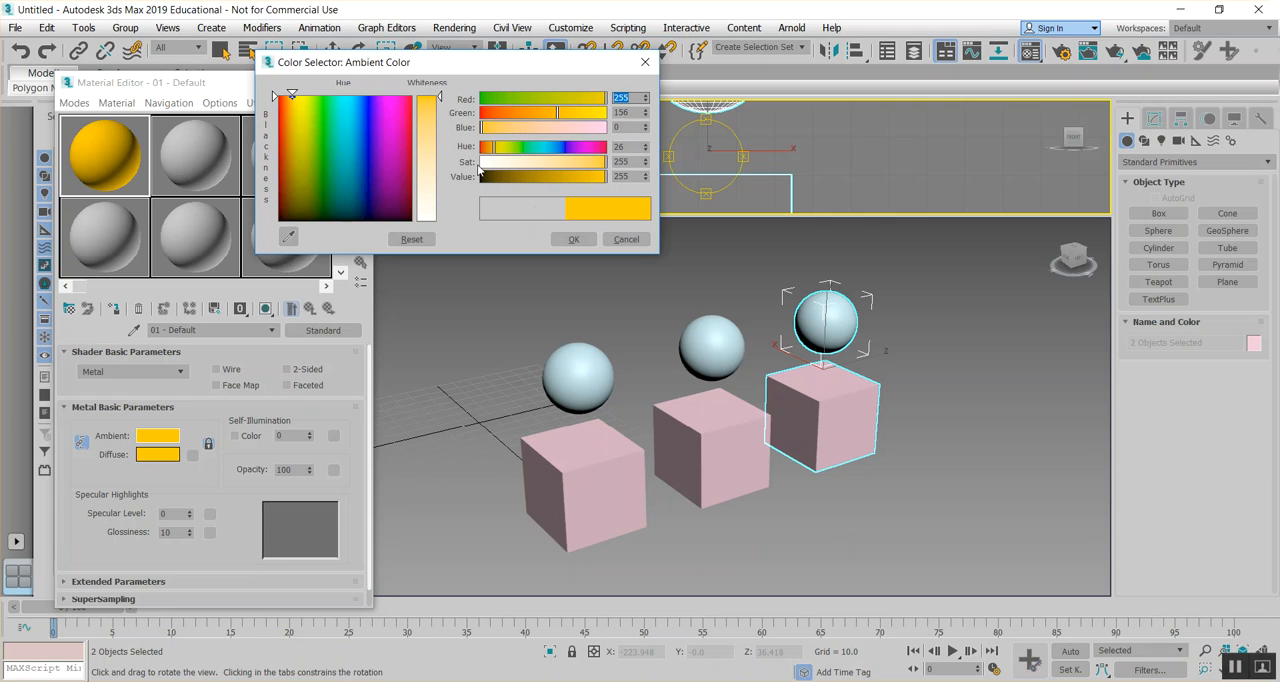
pyautogui.click(569, 240)
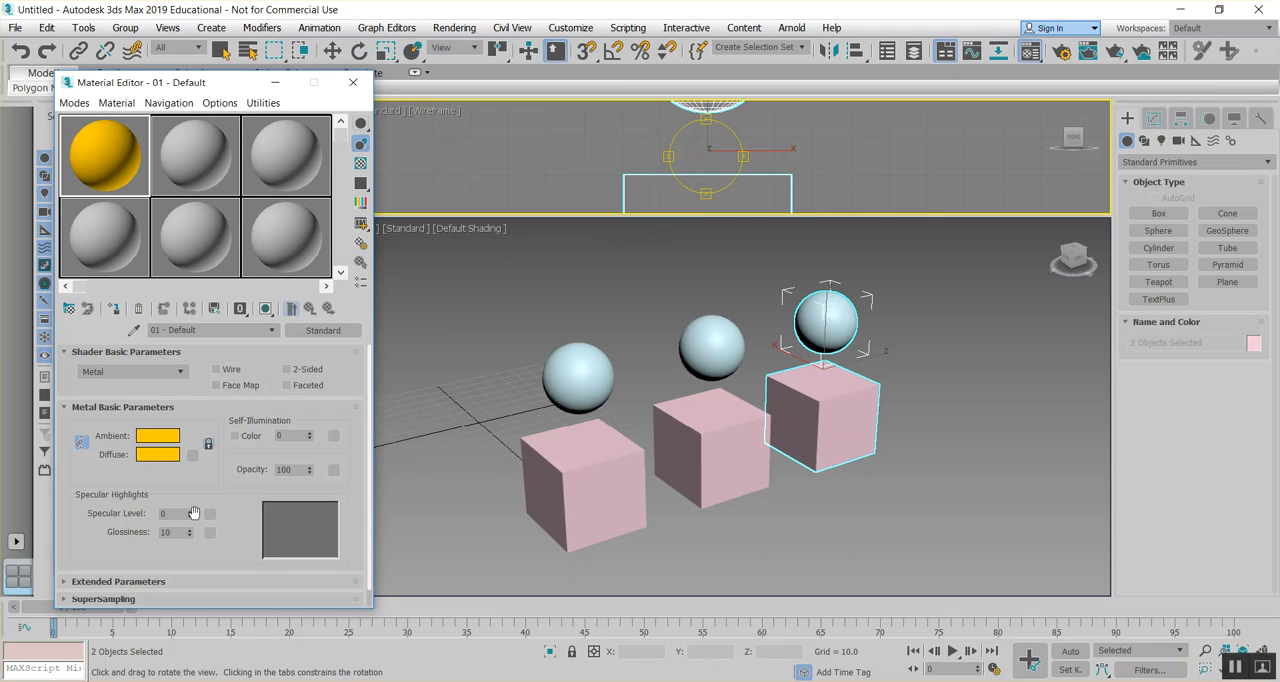
pyautogui.moveTo(190, 516)
pyautogui.mouseDown()
pyautogui.moveTo(193, 409)
pyautogui.moveTo(194, 494)
pyautogui.mouseUp()
pyautogui.moveTo(190, 535); pyautogui.dragTo(193, 488)
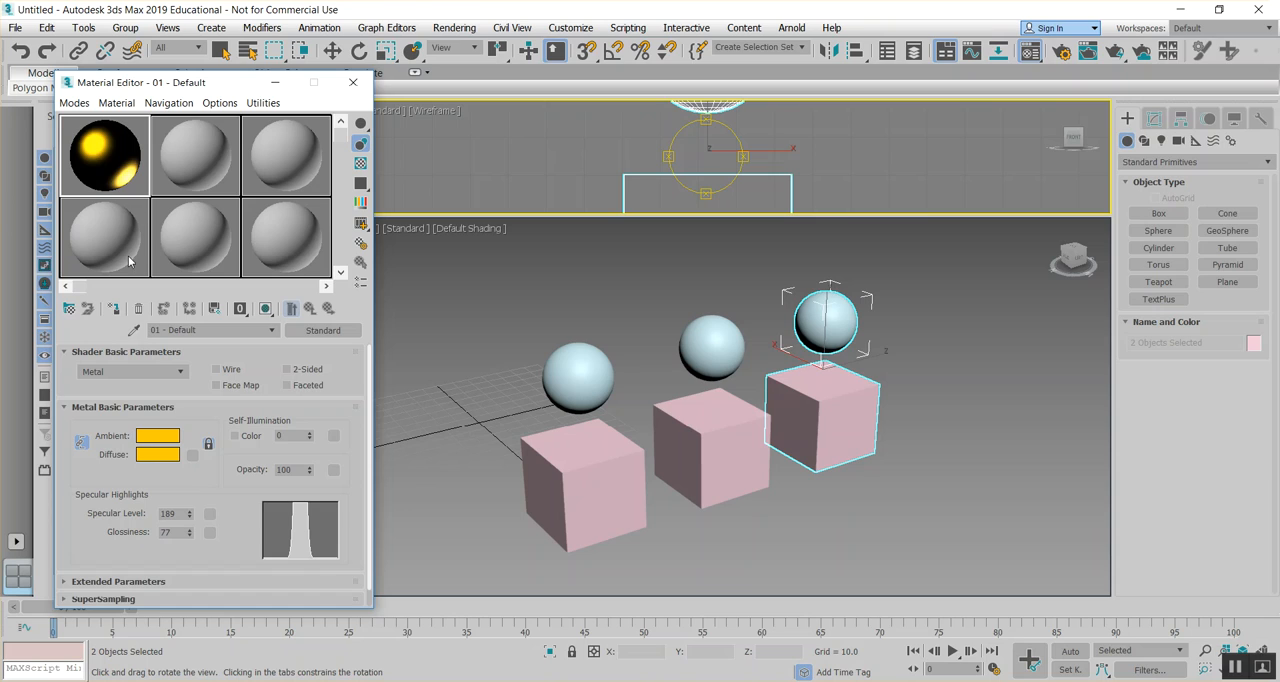
# - Assign the bitmap sunset.jpg as the metal material's Reflection map
pyautogui.scroll(-1, 215, 500)
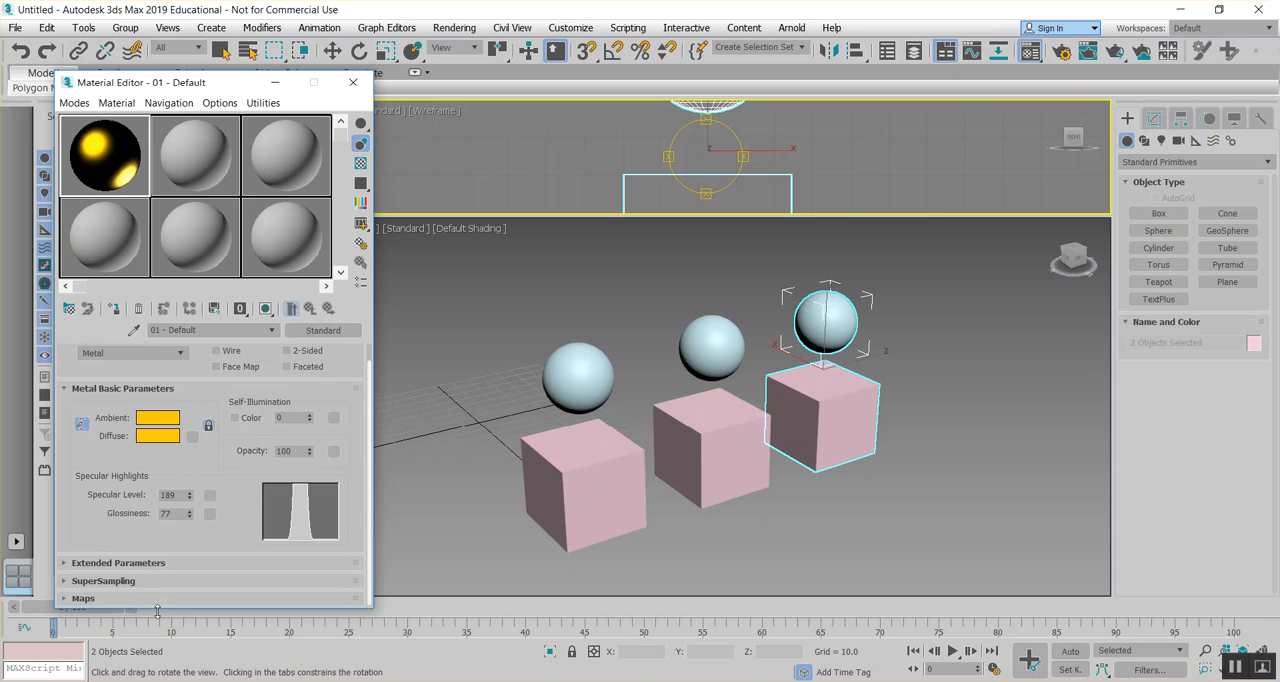
pyautogui.click(157, 599)
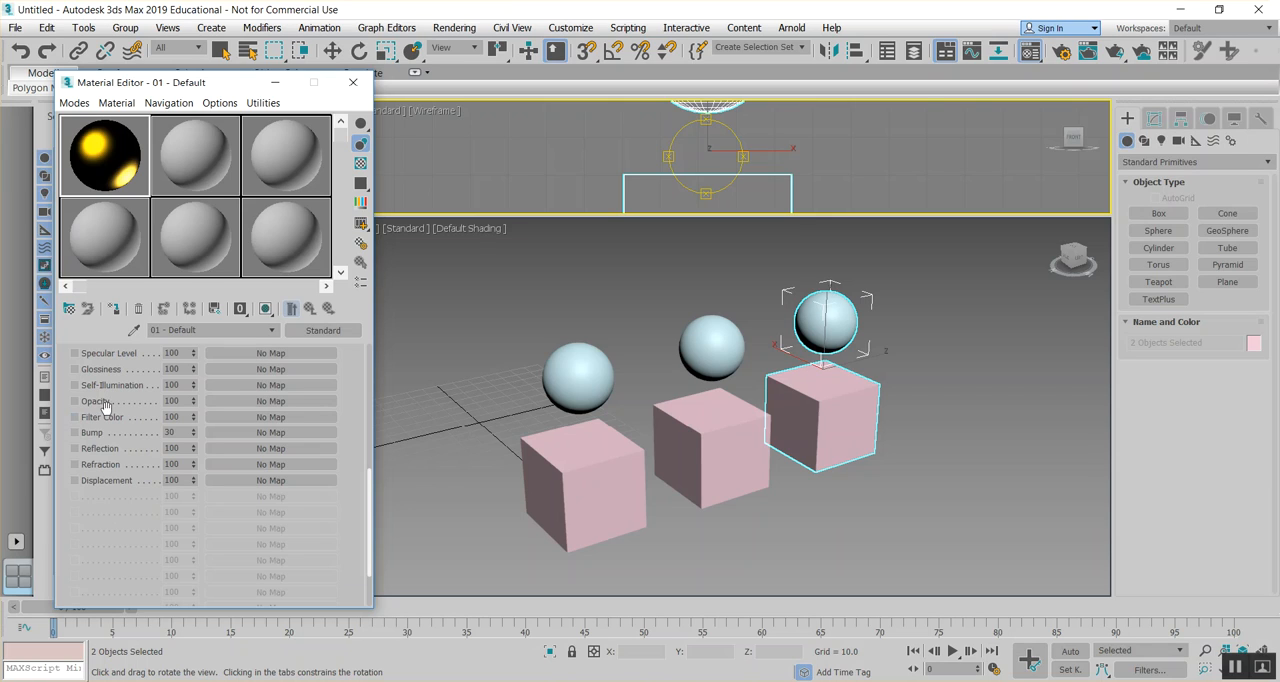
pyautogui.click(240, 448)
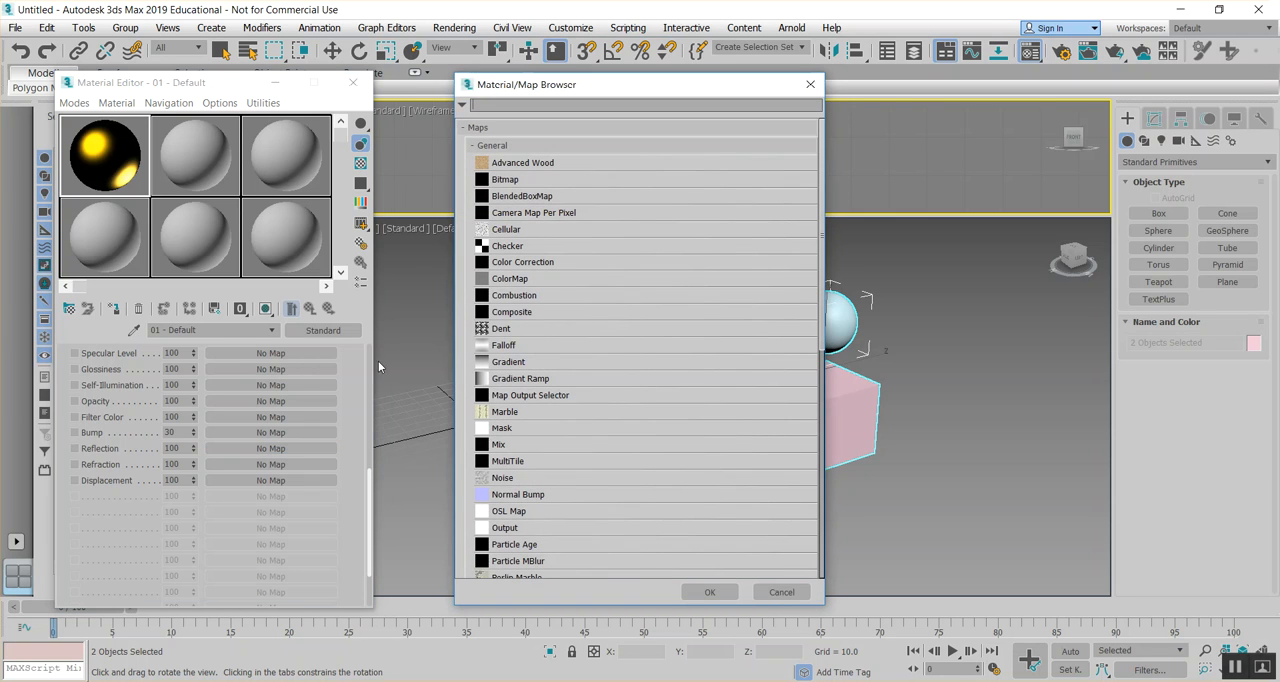
pyautogui.doubleClick(593, 179)
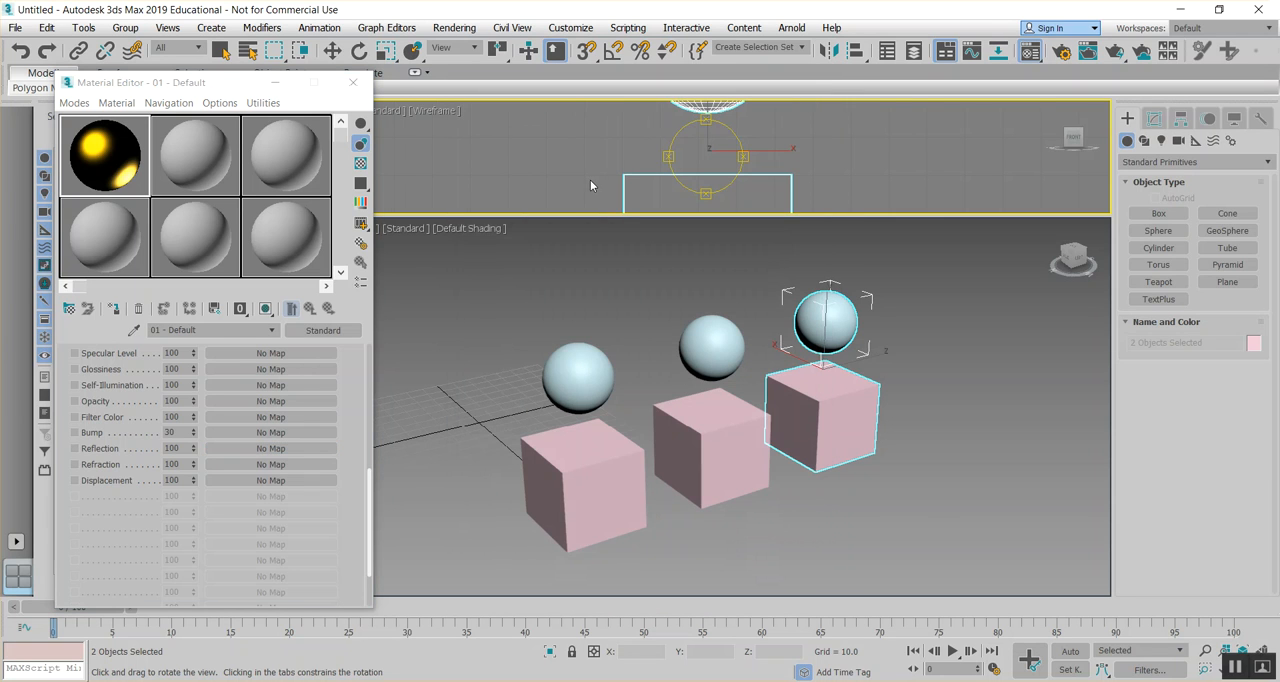
pyautogui.scroll(-2, 438, 226)
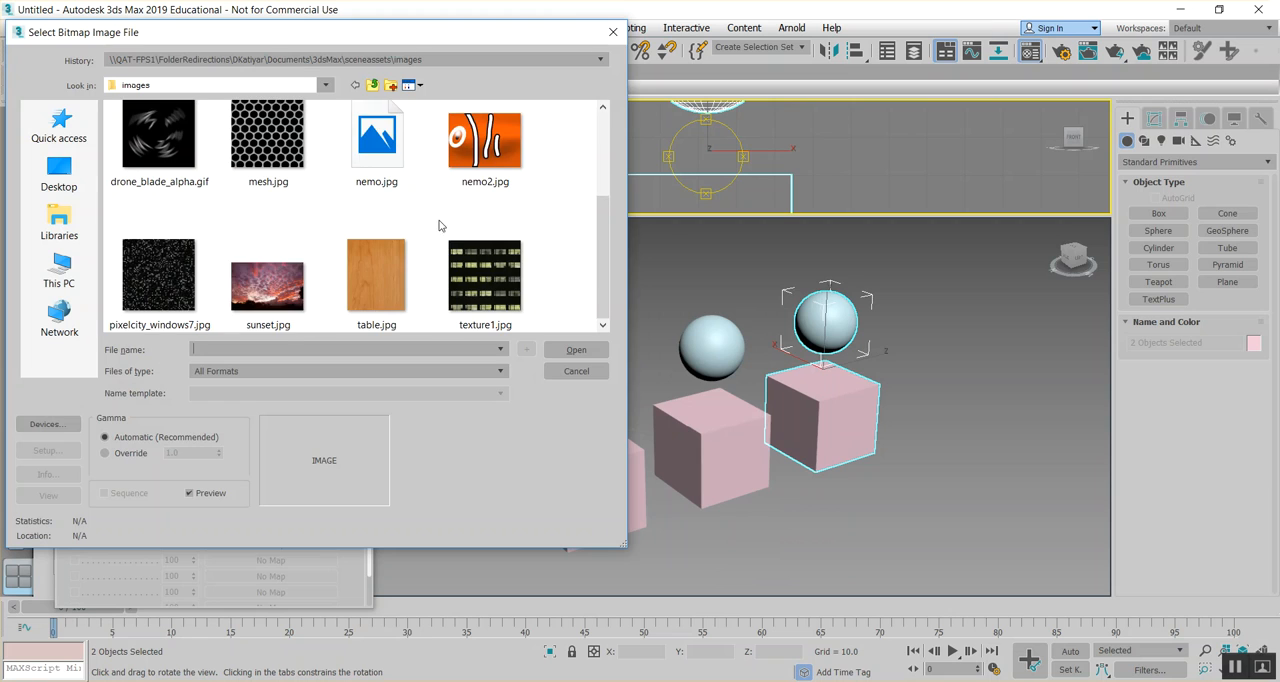
pyautogui.doubleClick(280, 292)
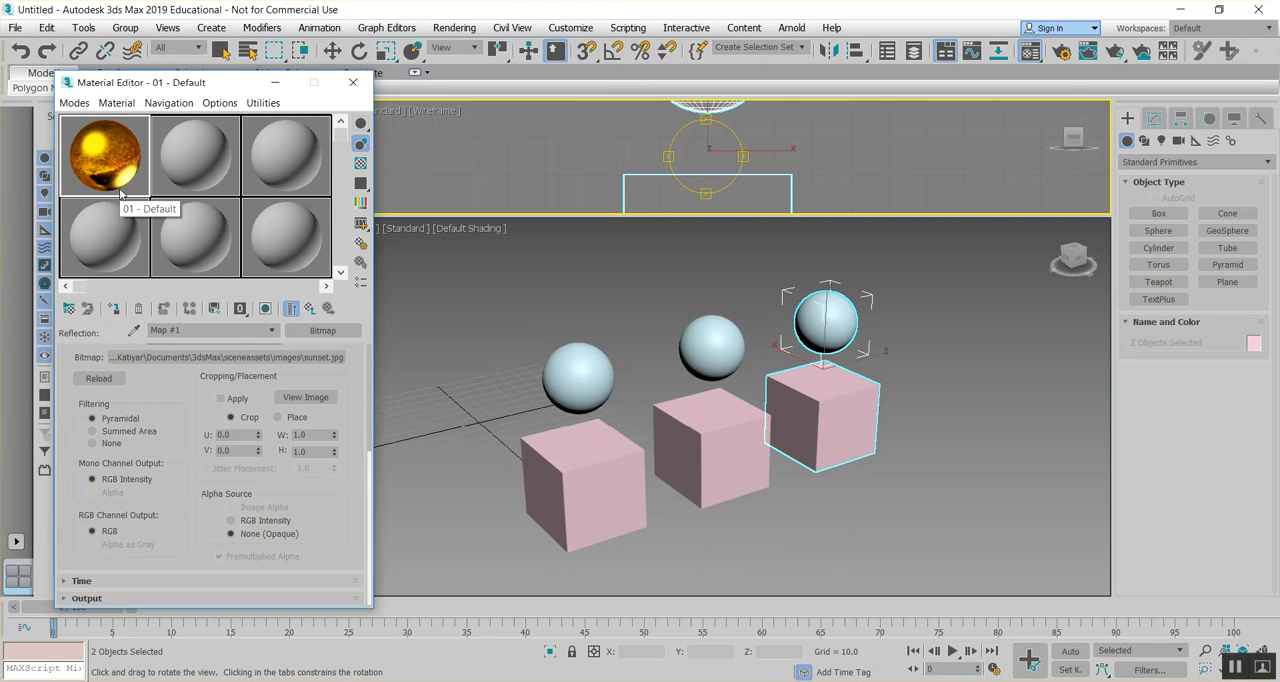
# - Select the nearest box and the sphere above it, and assign the gold material to both
pyautogui.click(613, 461)
pyautogui.click(221, 50)
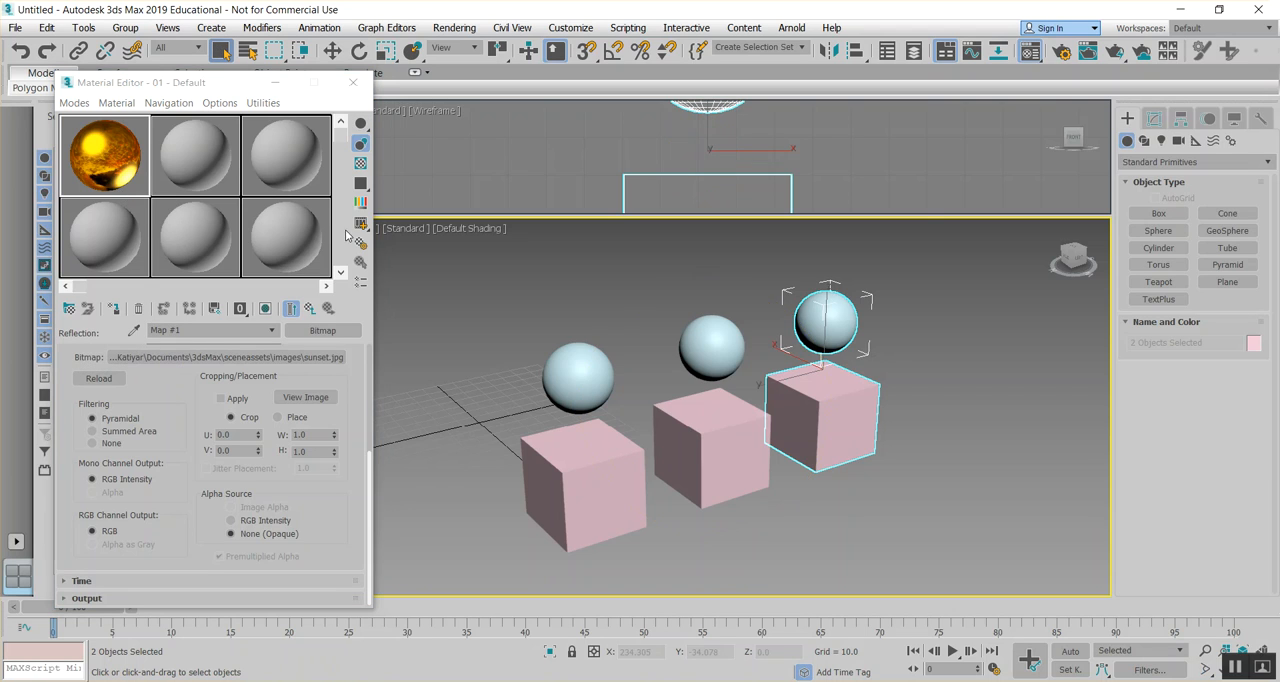
pyautogui.click(569, 474)
pyautogui.keyDown('ctrl'); pyautogui.click(584, 384); pyautogui.keyUp('ctrl')
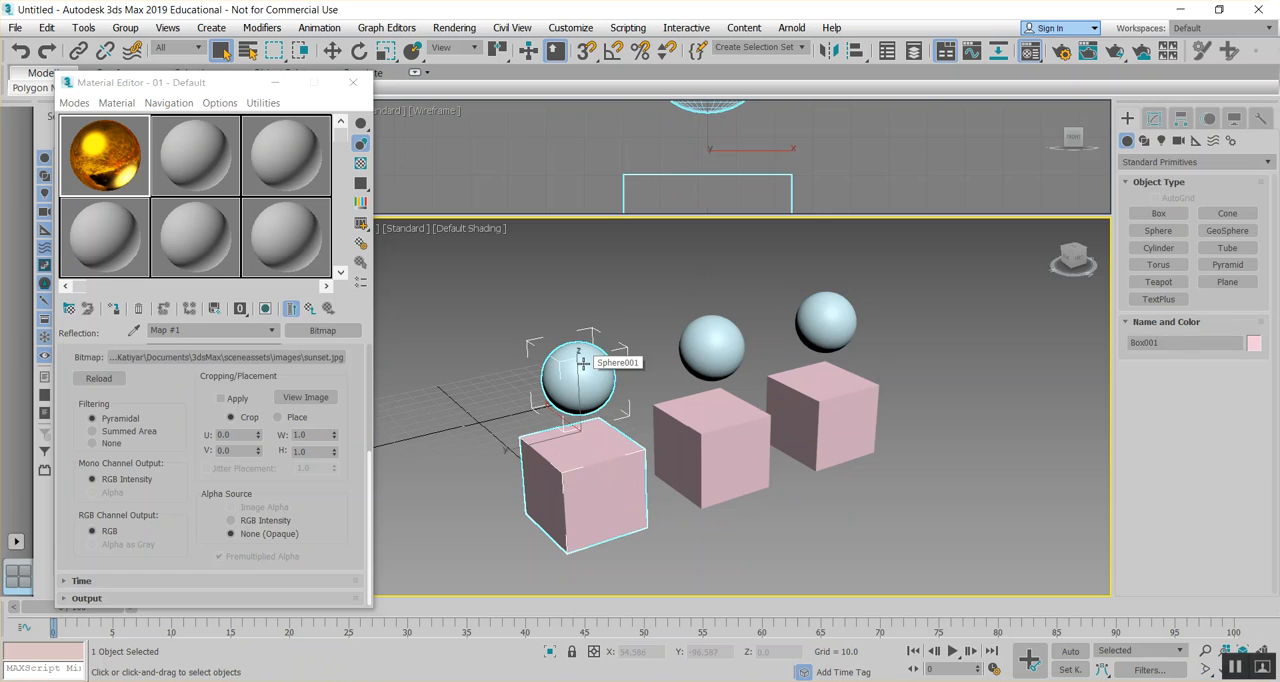
pyautogui.click(114, 310)
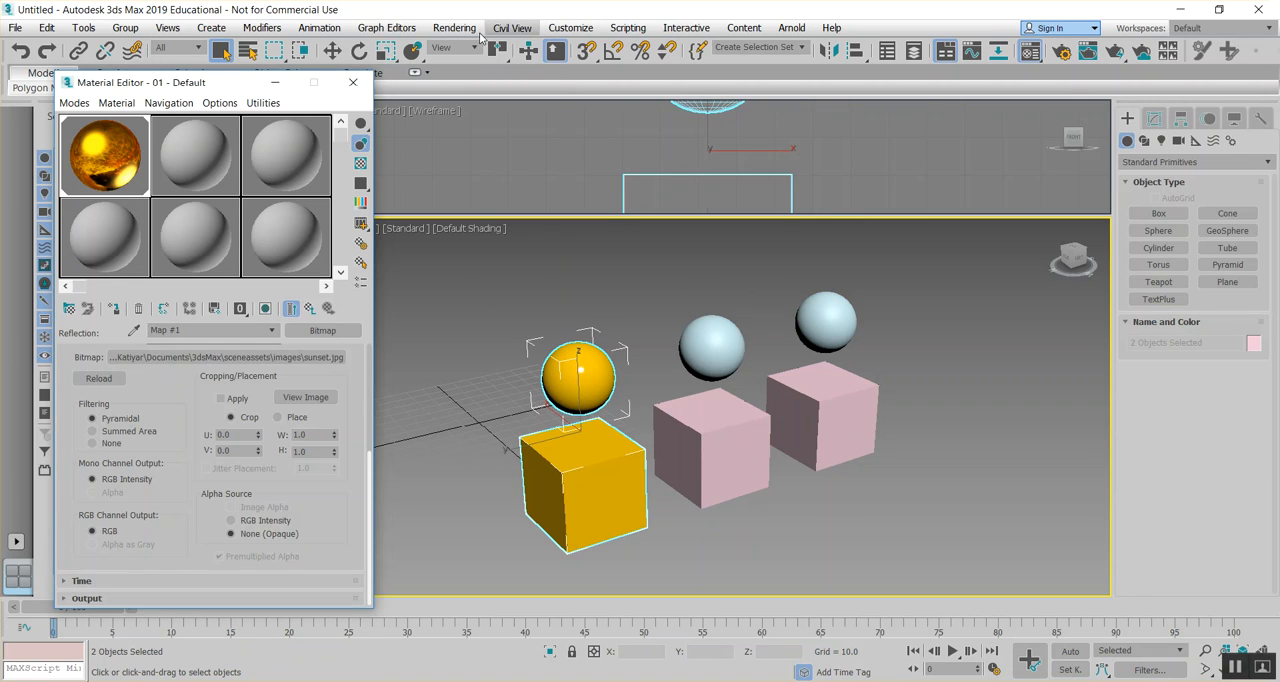
# - Render the perspective view twice to check the gold reflections, the second time from closer up
pyautogui.click(462, 30)
pyautogui.click(466, 54)
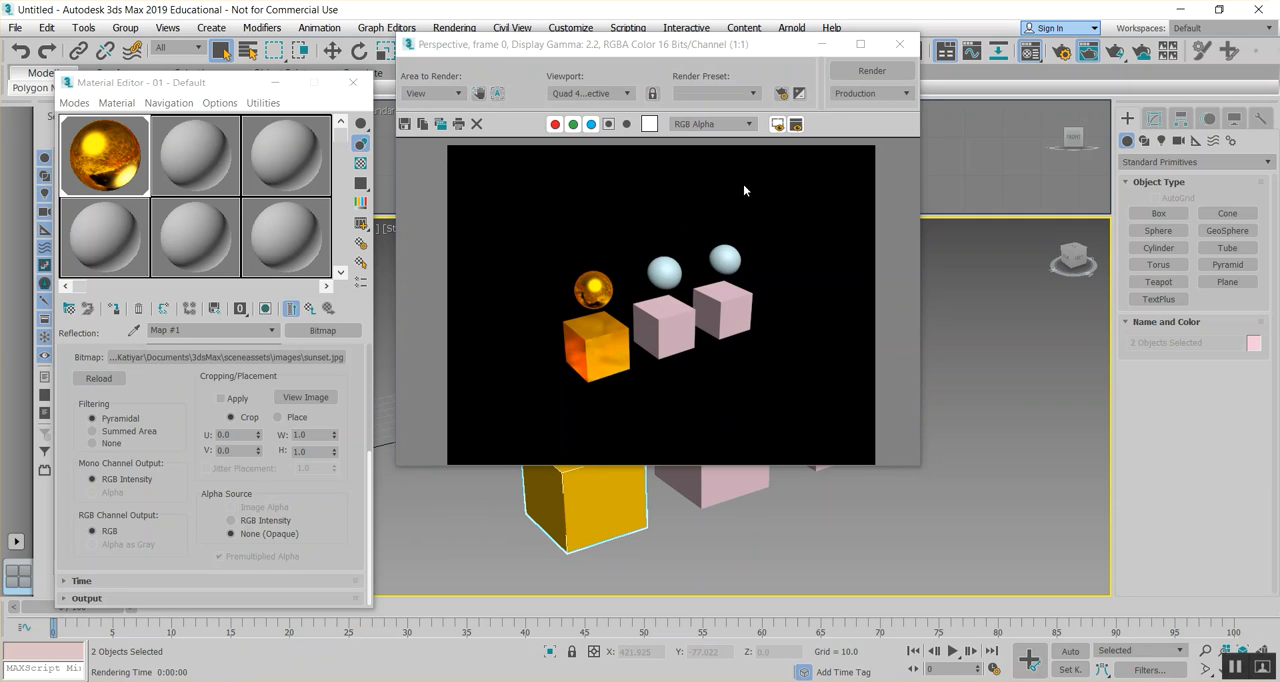
pyautogui.click(898, 46)
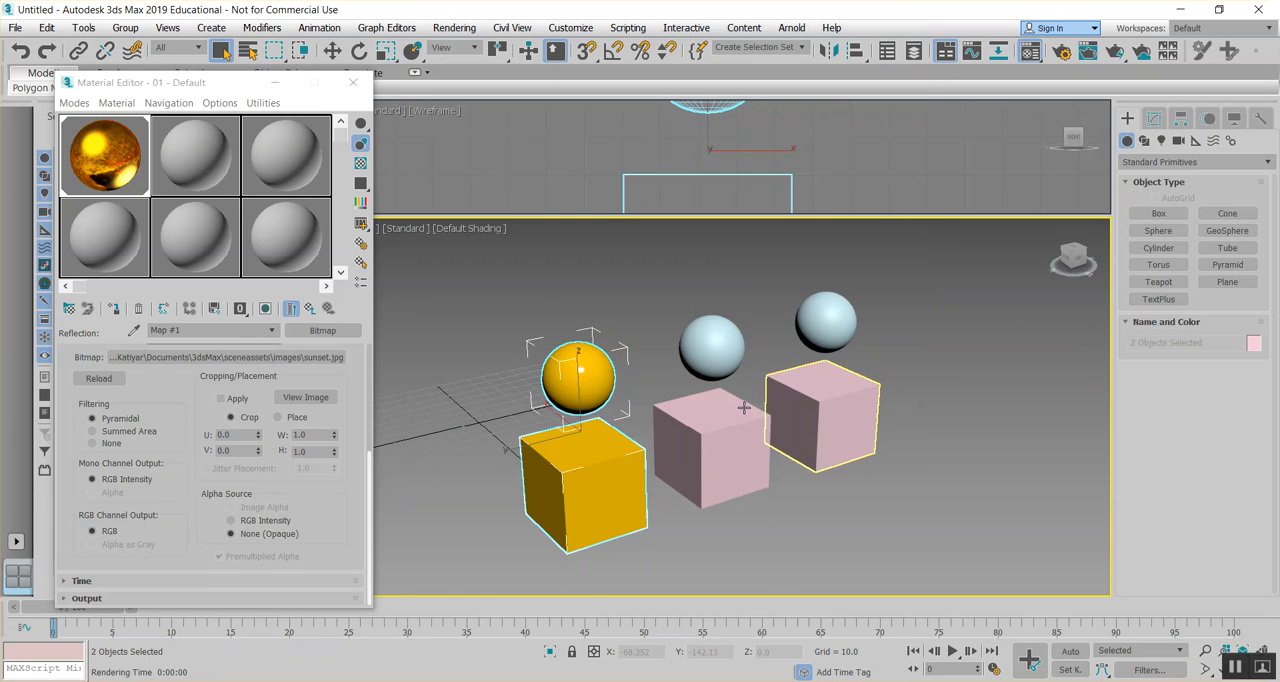
pyautogui.click(466, 28)
pyautogui.click(475, 52)
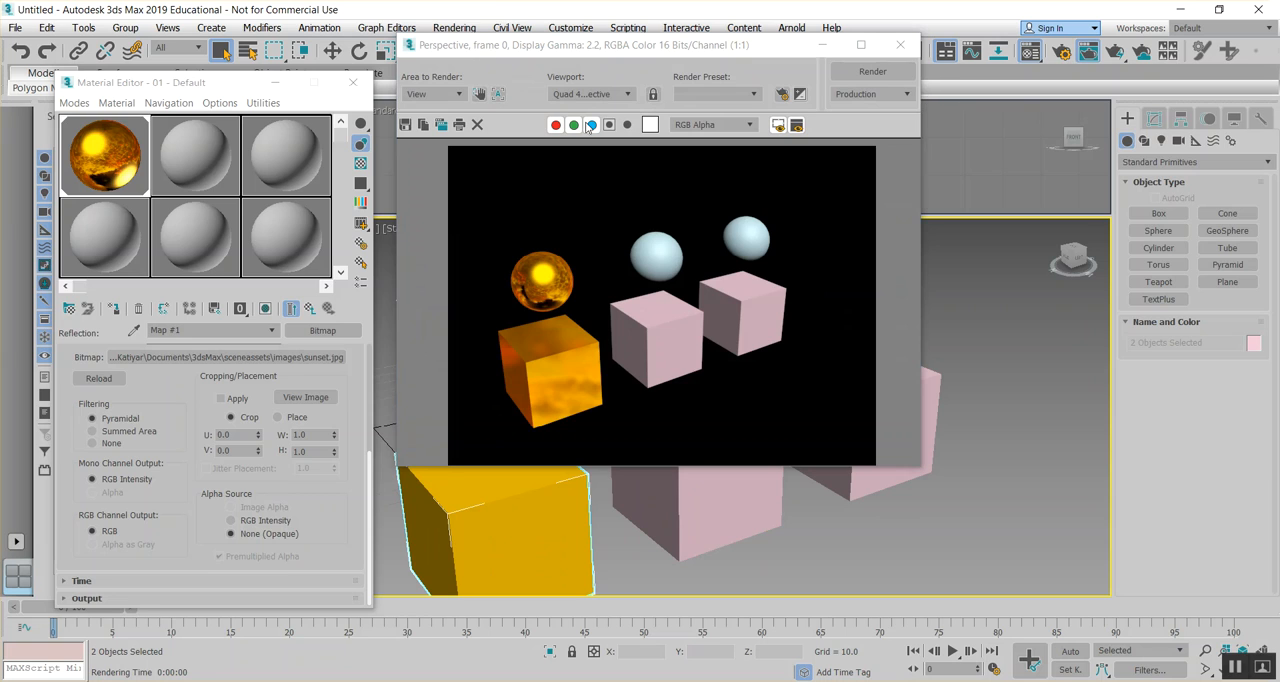
pyautogui.click(900, 45)
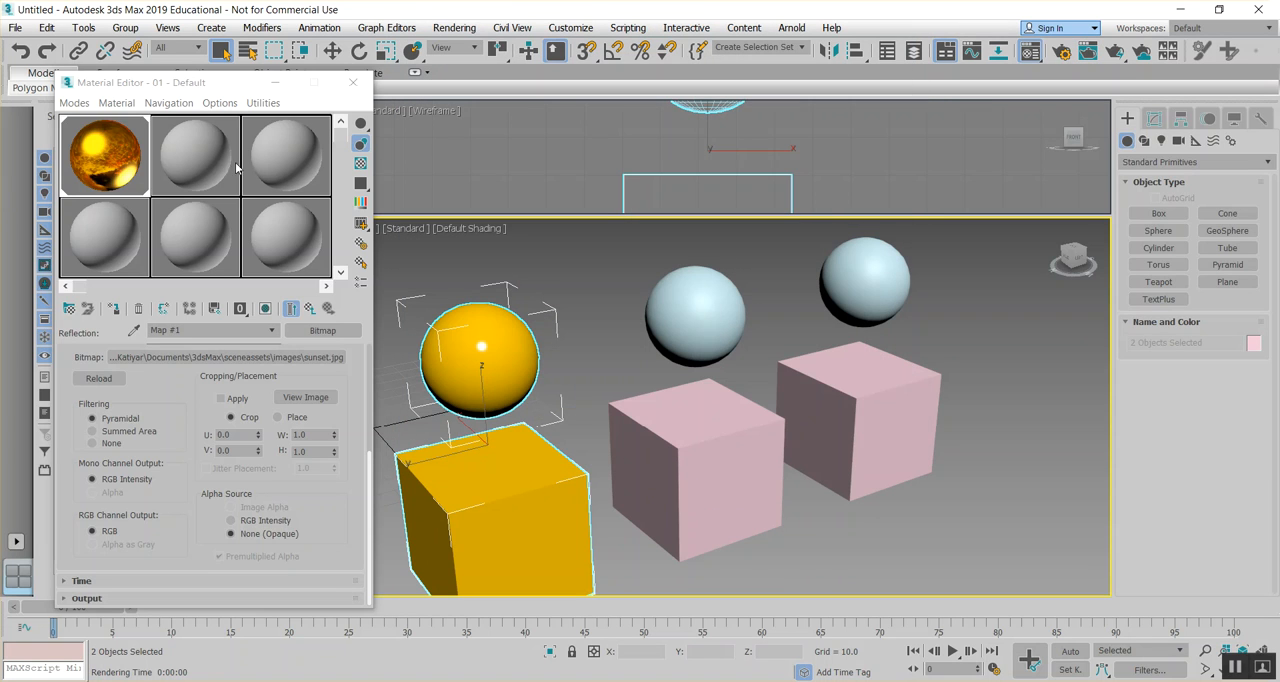
# - Set the second sample material's shader to Anisotropic and expand its basic parameters
pyautogui.click(221, 158)
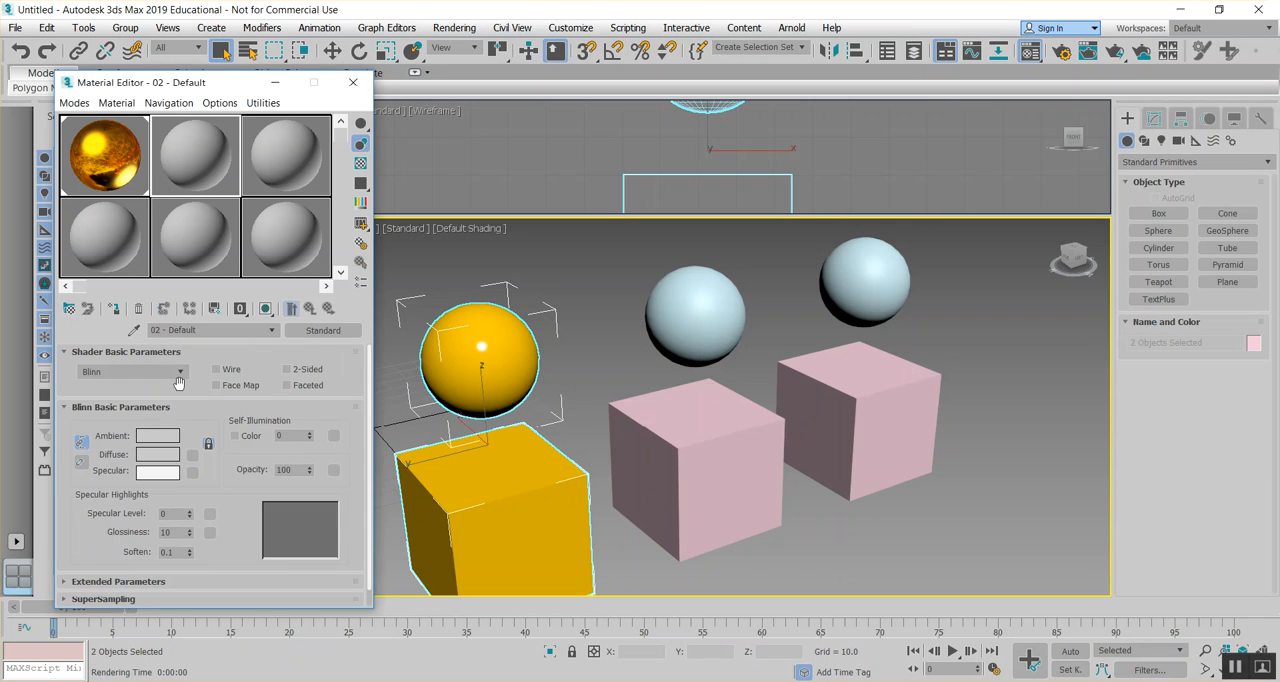
pyautogui.click(181, 373)
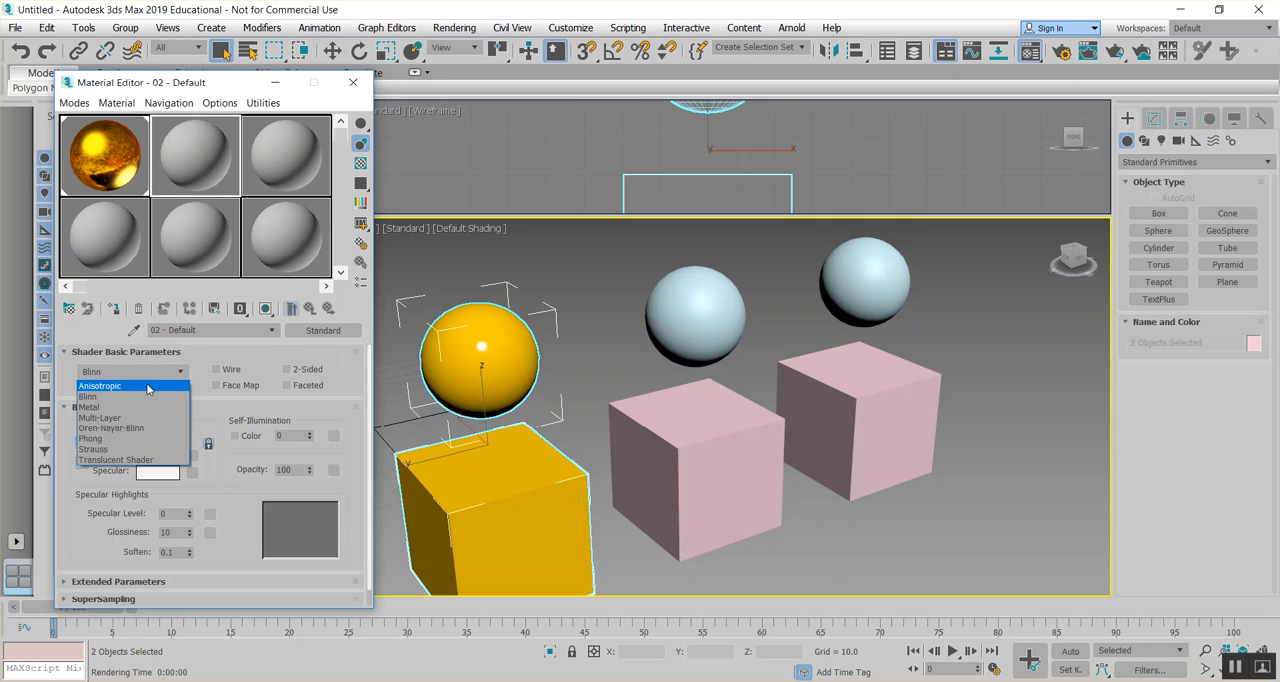
pyautogui.click(148, 386)
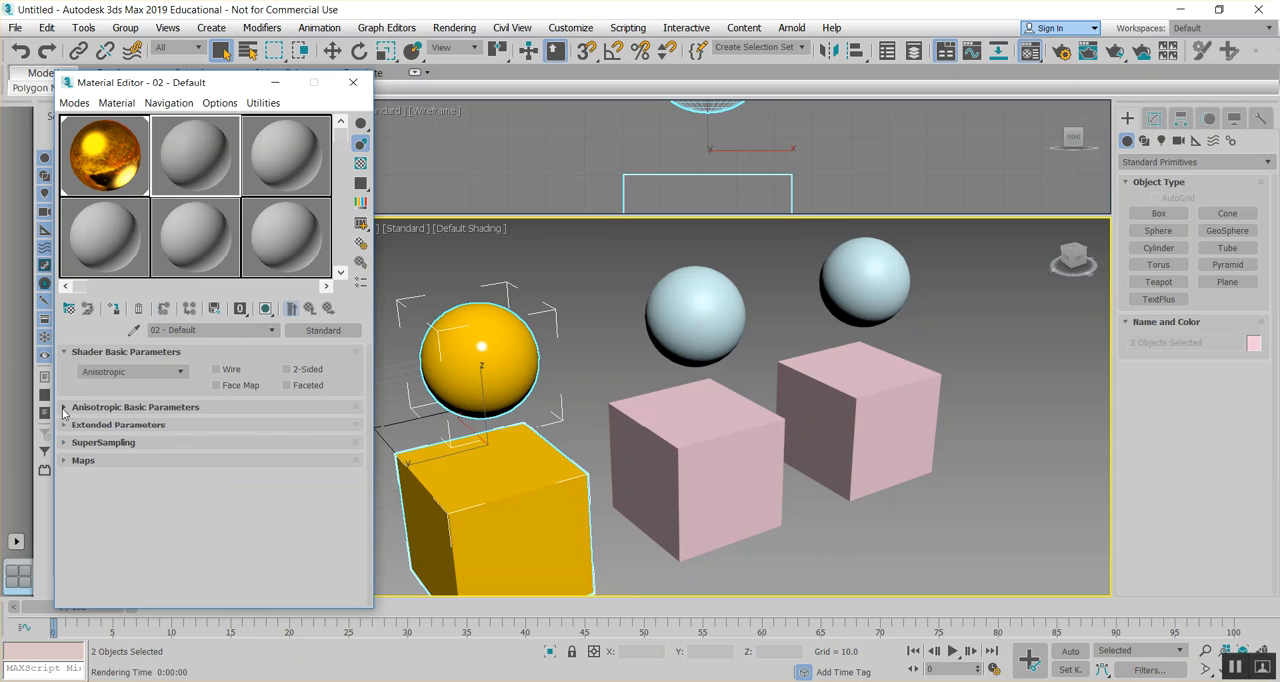
pyautogui.click(63, 408)
# - Adjust the anisotropic material's highlight to specular level 144 and glossiness 42, keeping the Anisotropic shader
pyautogui.moveTo(189, 515); pyautogui.dragTo(178, 446)
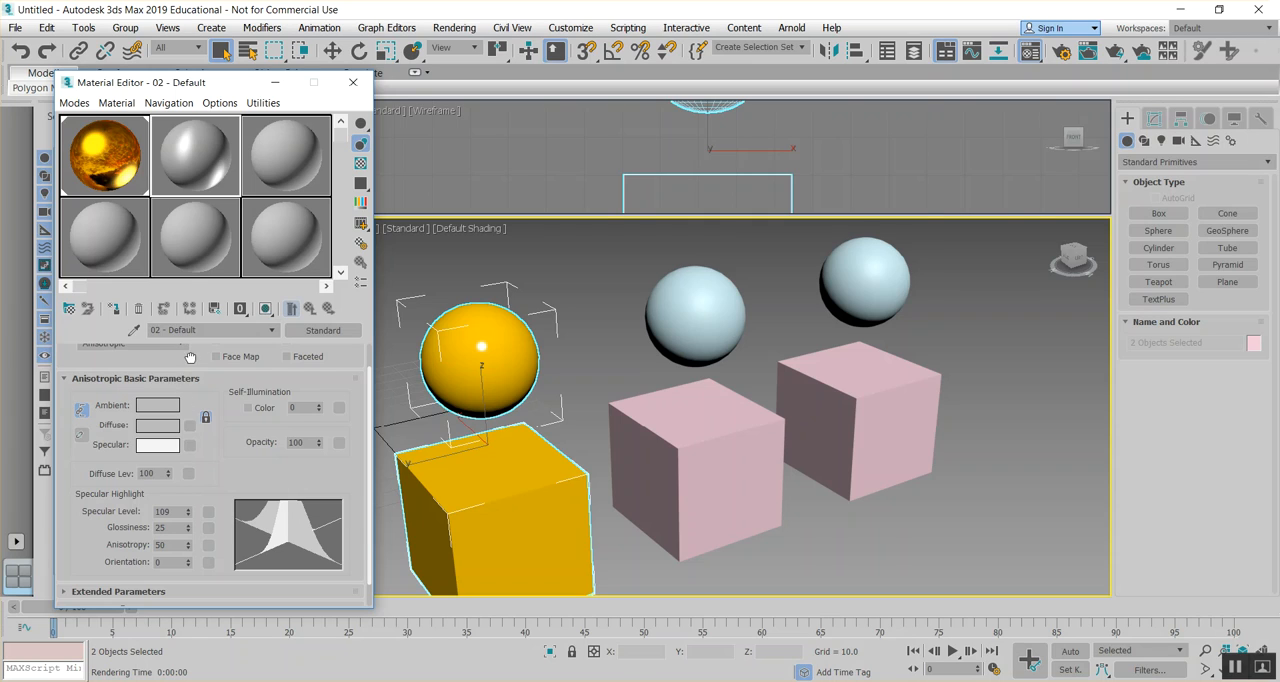
pyautogui.scroll(1, 190, 358)
pyautogui.click(181, 372)
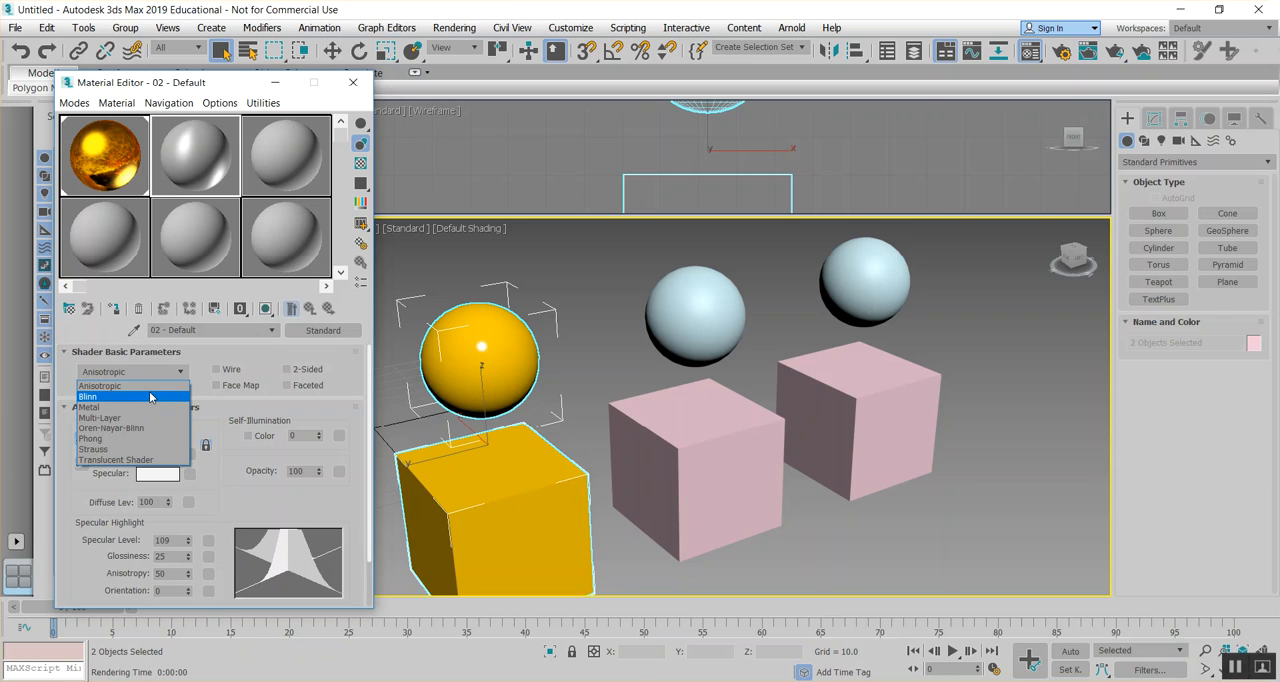
pyautogui.click(151, 387)
pyautogui.click(112, 406)
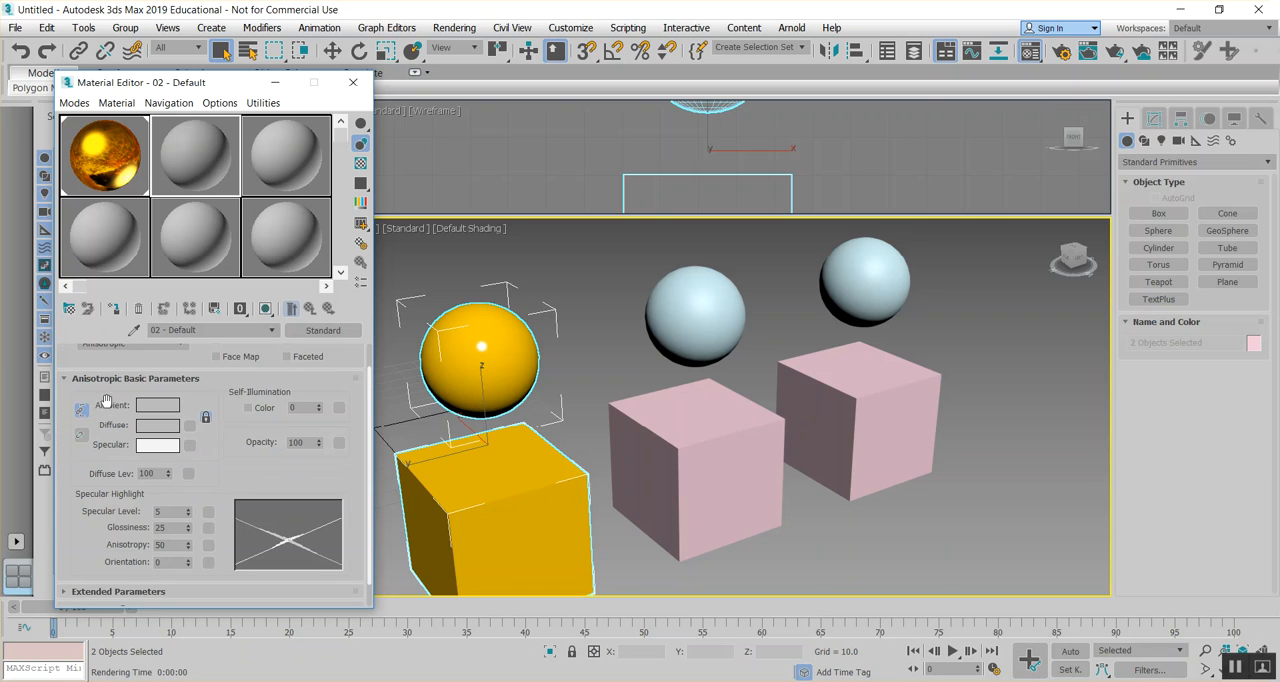
pyautogui.moveTo(188, 512); pyautogui.dragTo(187, 513)
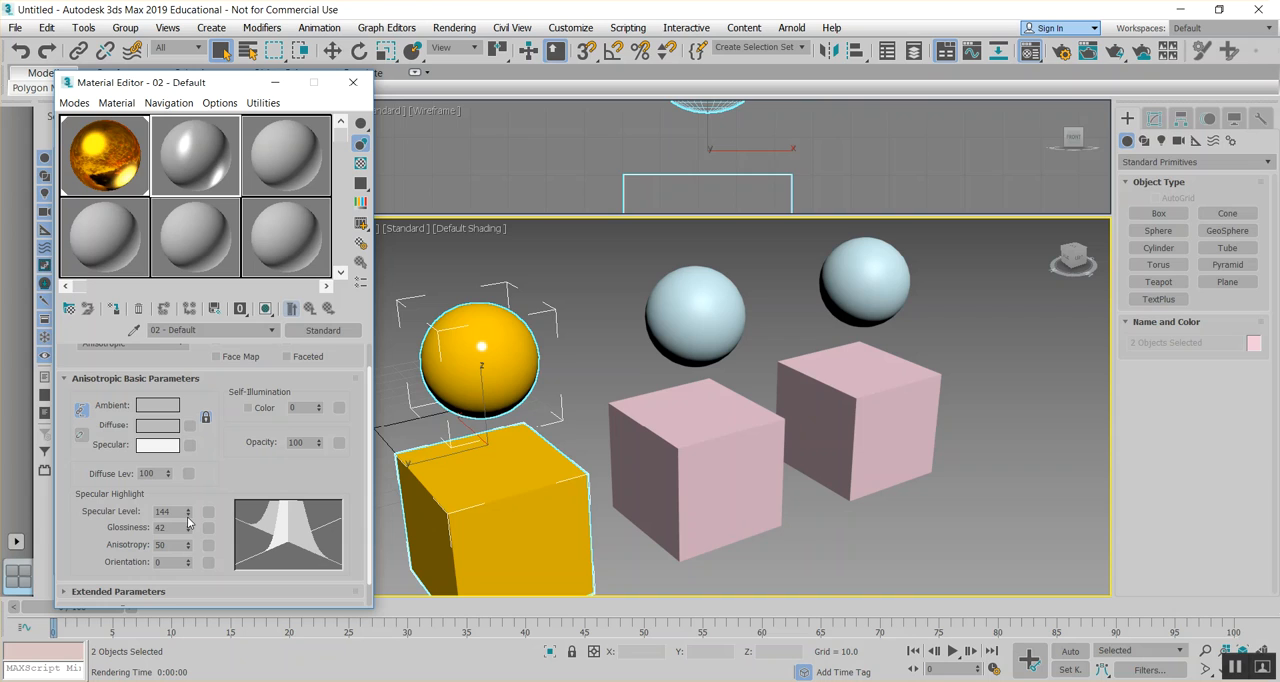
# - Set the anisotropic material's ambient and diffuse color to a saturated bright blue
pyautogui.click(157, 405)
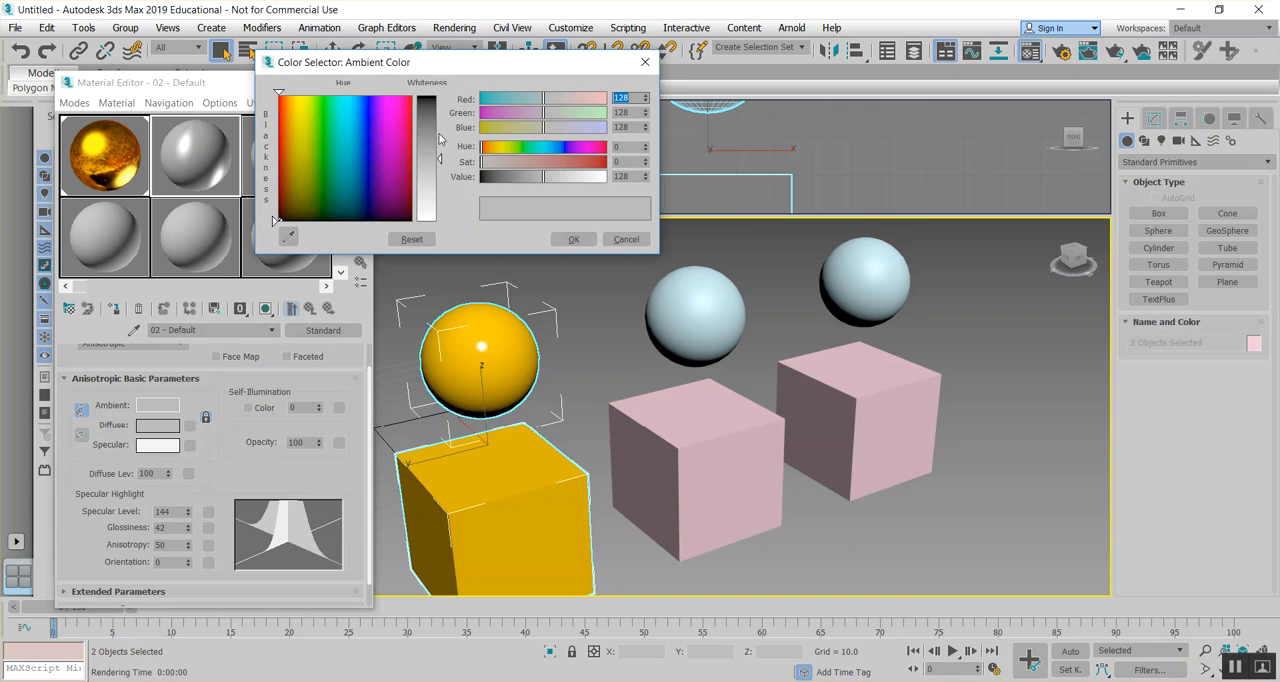
pyautogui.click(357, 97)
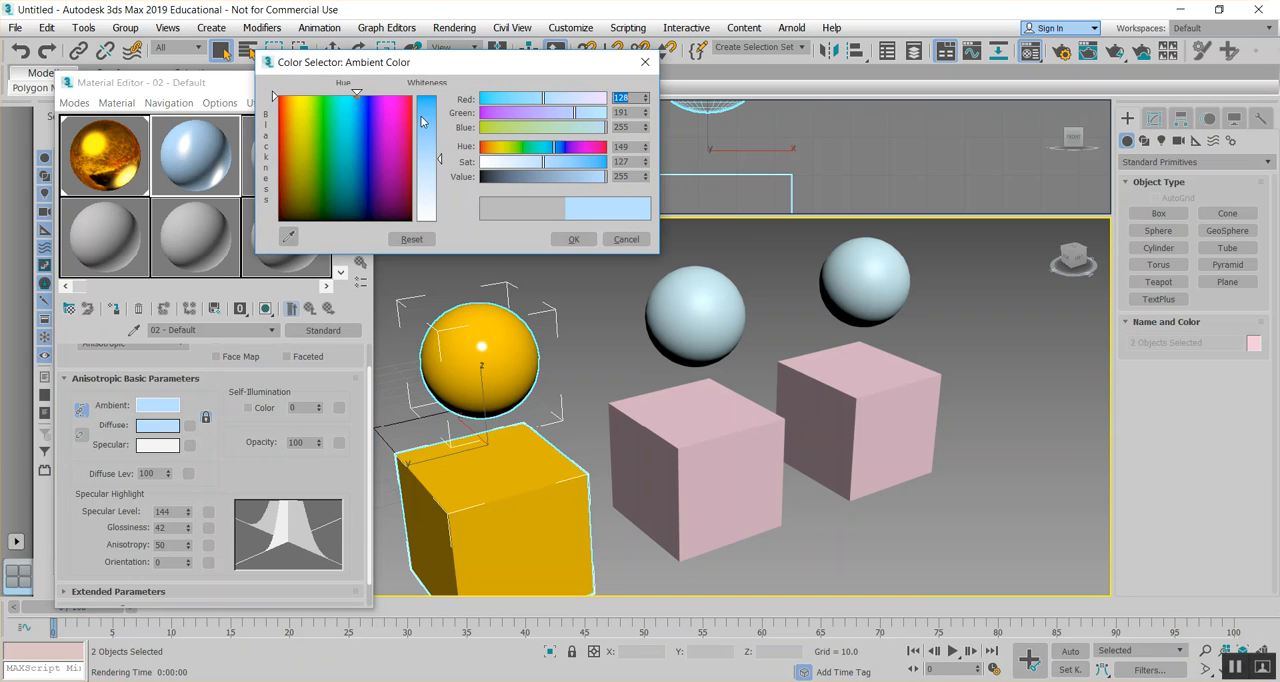
pyautogui.moveTo(425, 123); pyautogui.dragTo(430, 100)
pyautogui.click(573, 239)
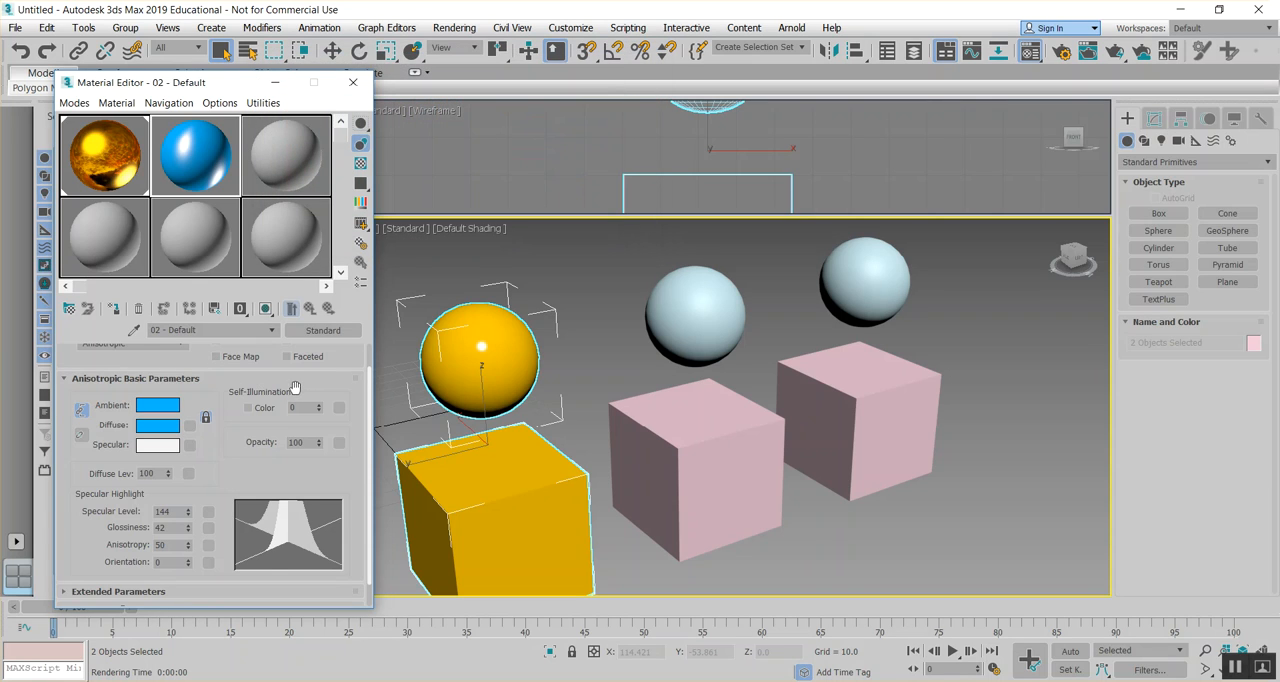
# - Make the blue material 2-Sided and set its opacity to 50
pyautogui.scroll(1, 295, 390)
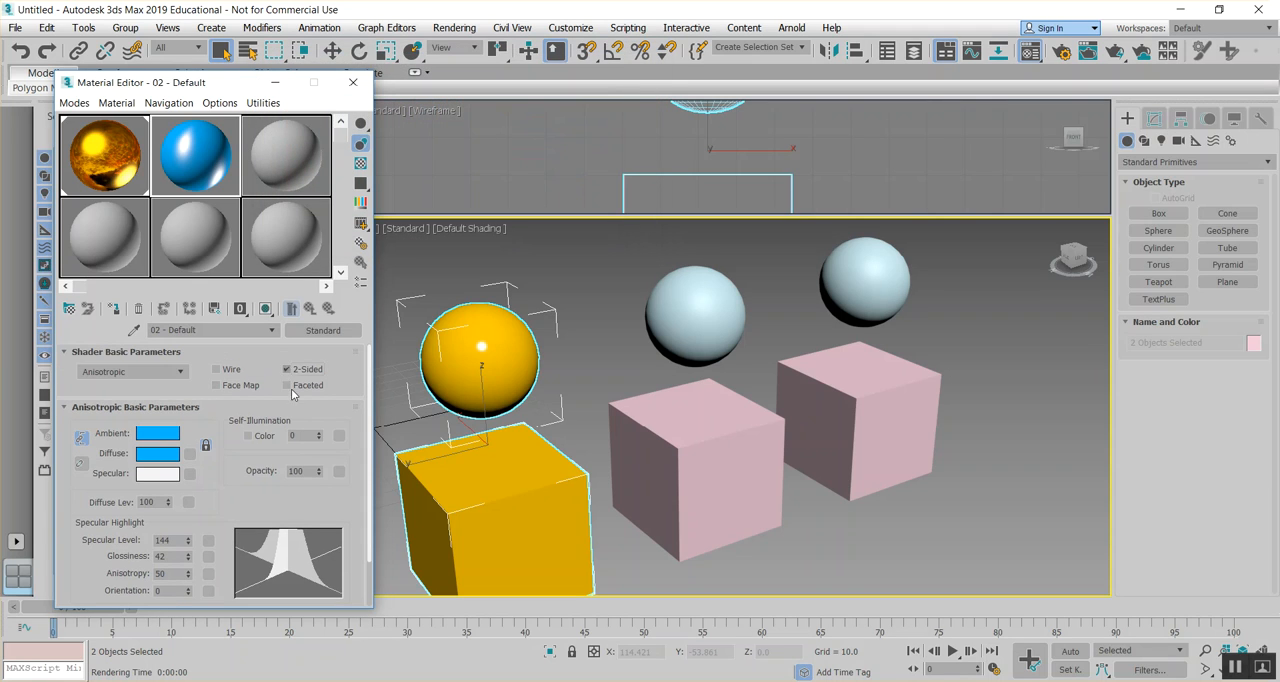
pyautogui.moveTo(312, 473); pyautogui.dragTo(261, 467)
pyautogui.write('50')
pyautogui.press('Return')
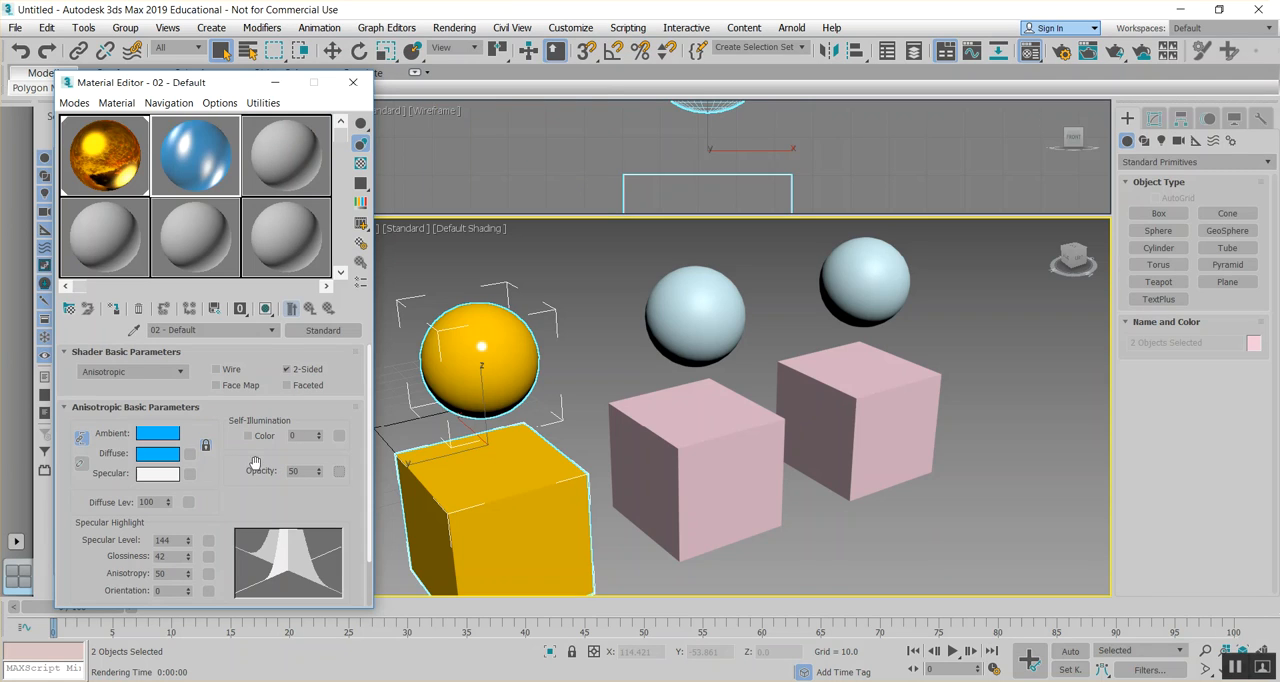
# - Turn on the checkered sample background and toggle 2-Sided off and on to compare, leaving it enabled
pyautogui.click(361, 163)
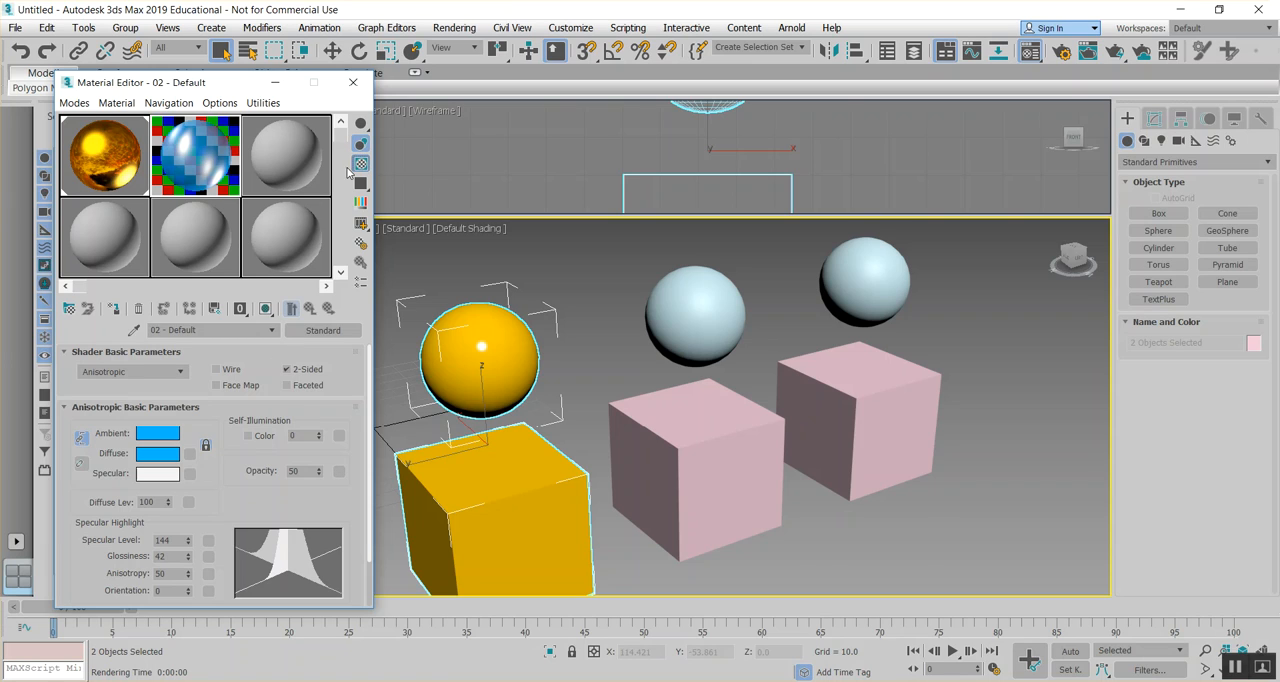
pyautogui.click(287, 370)
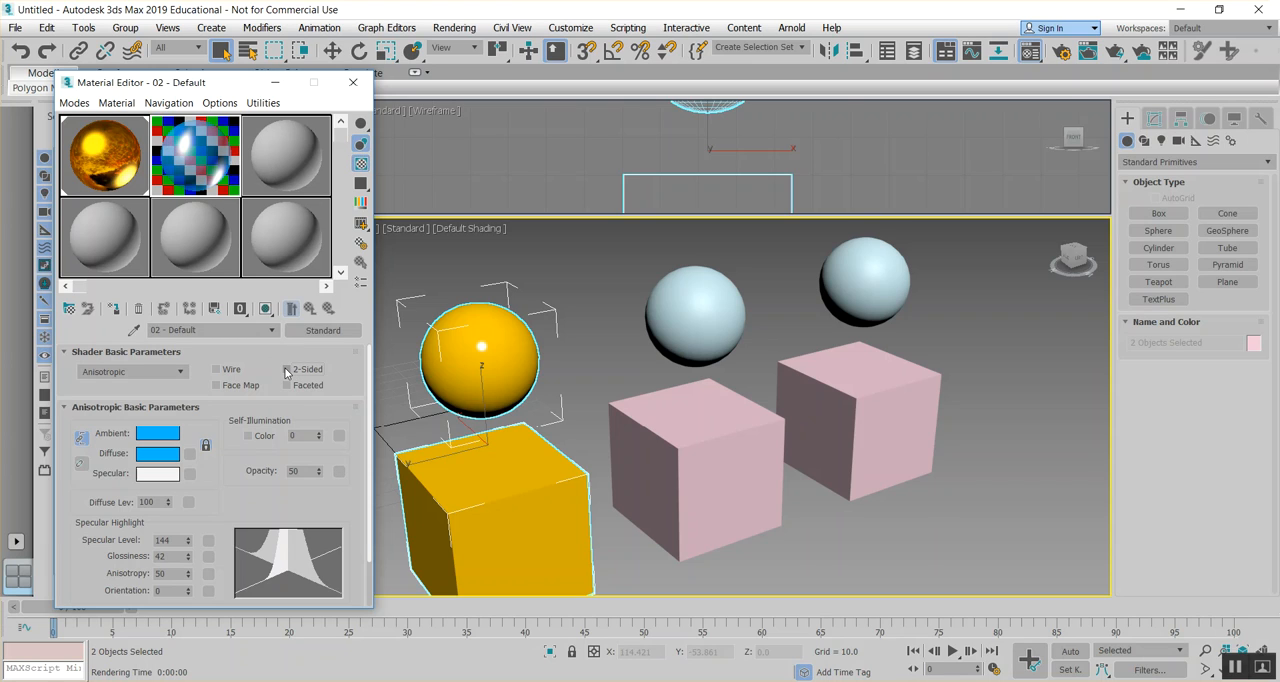
pyautogui.click(287, 370)
pyautogui.click(287, 370)
pyautogui.click(287, 370)
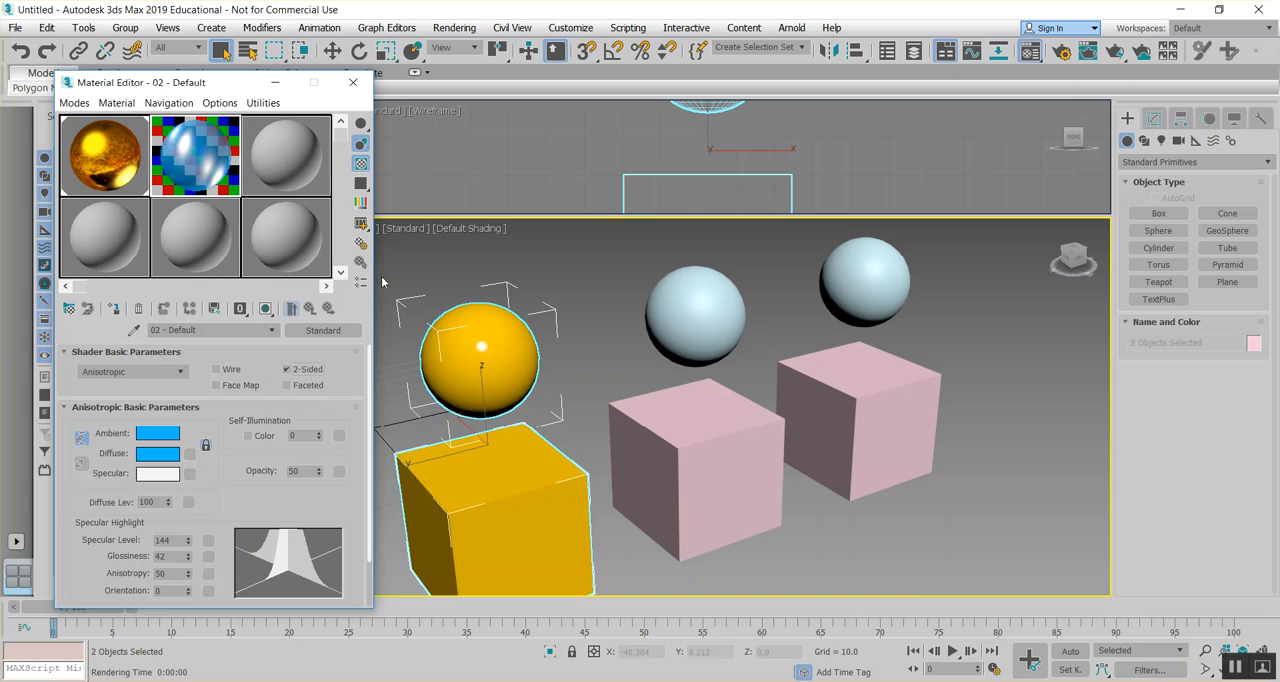
# - Assign the translucent blue anisotropic material to the middle sphere and the box beneath it
pyautogui.click(695, 312)
pyautogui.keyDown('ctrl'); pyautogui.click(718, 440); pyautogui.keyUp('ctrl')
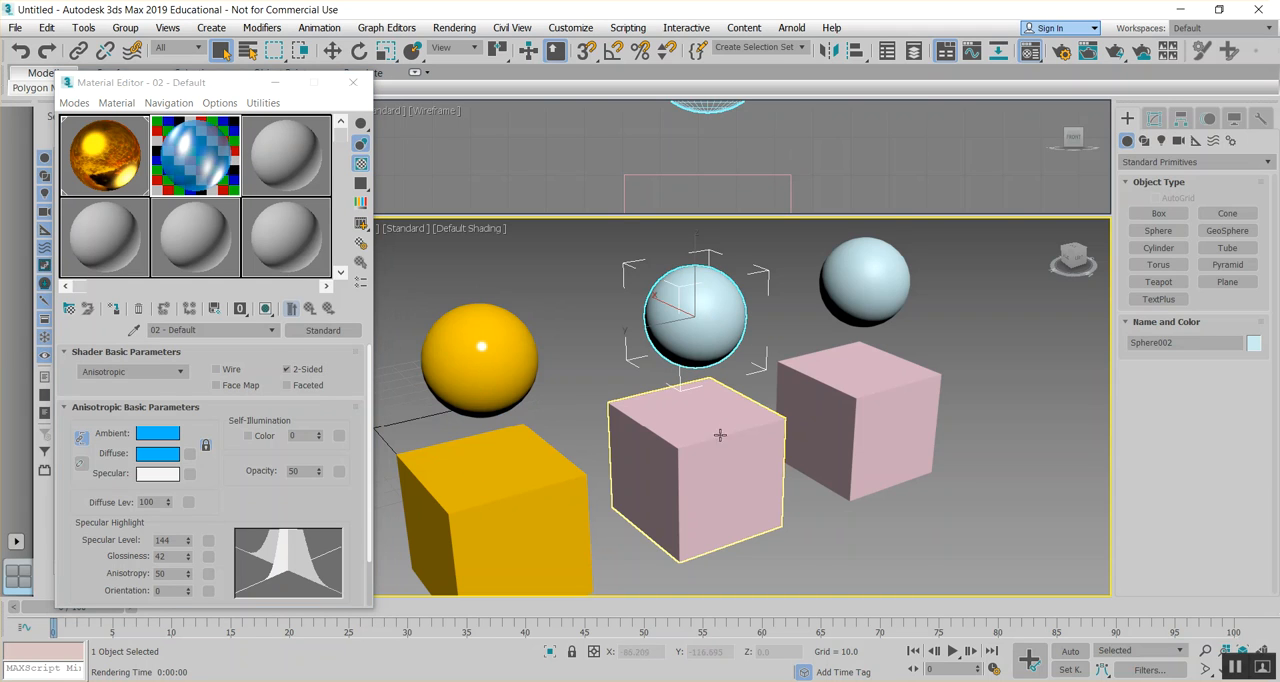
pyautogui.click(113, 308)
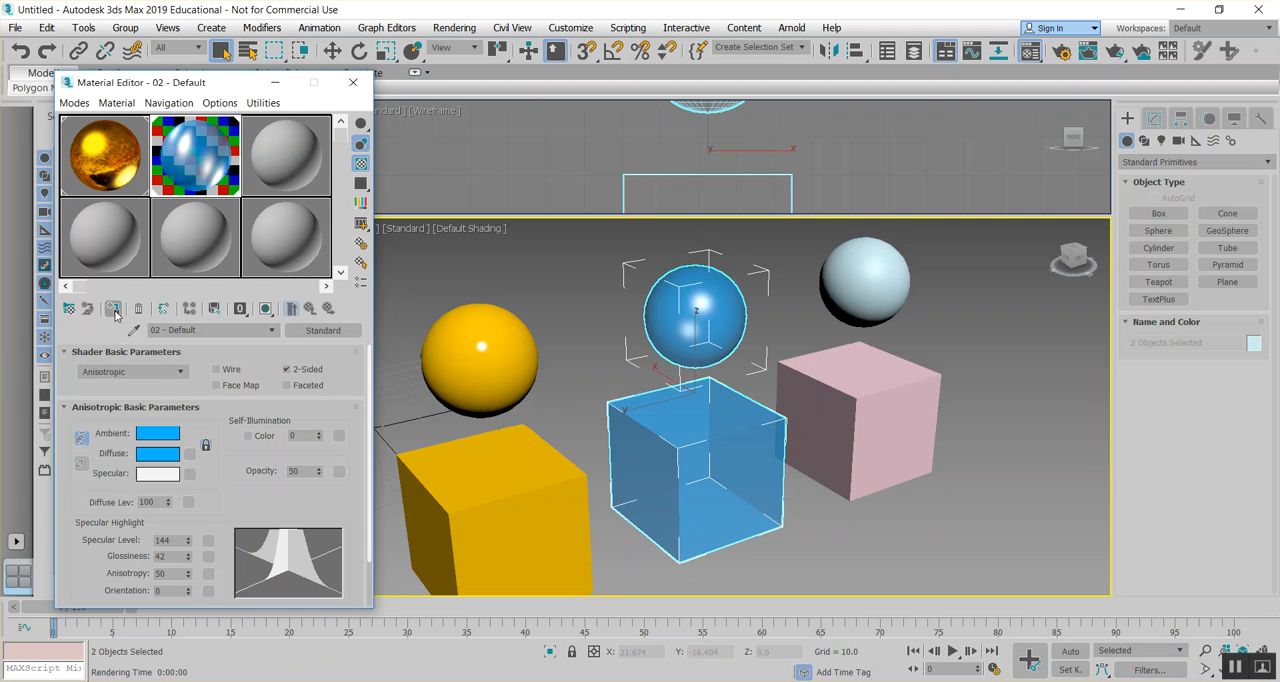
# - Render the Perspective view from the current angle and again from an orbited angle where the boxes overlap, closing each rendering
pyautogui.click(454, 27)
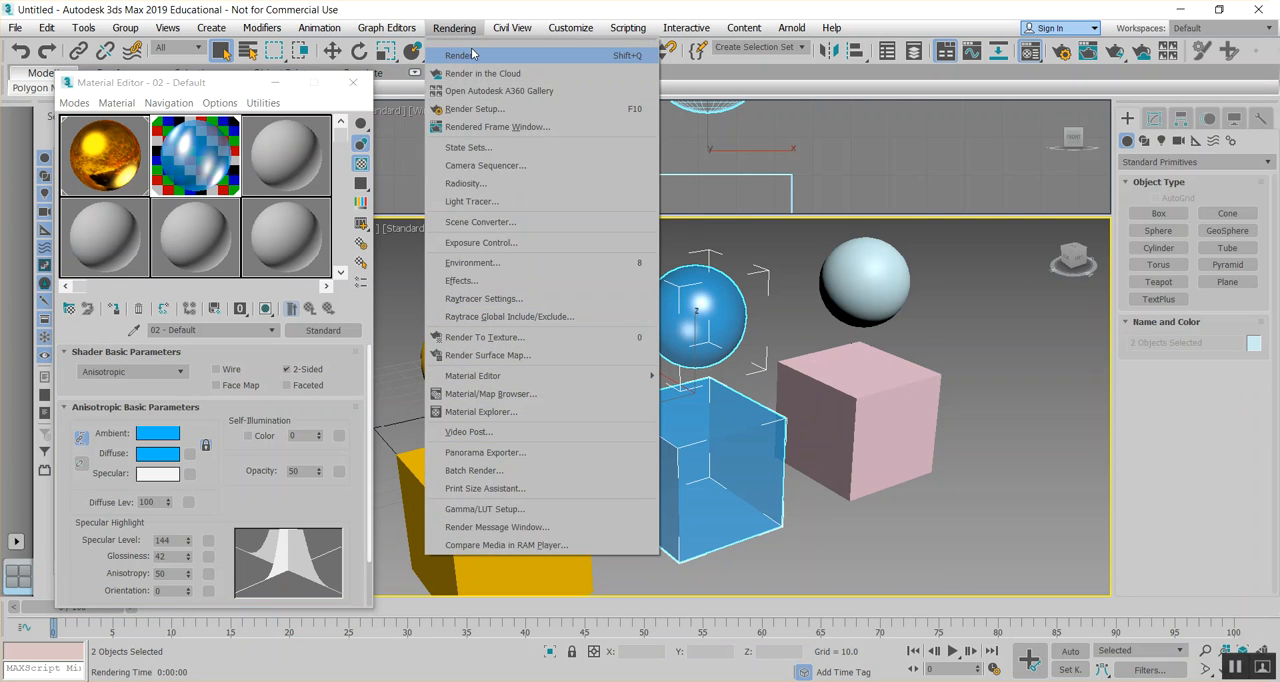
pyautogui.click(473, 51)
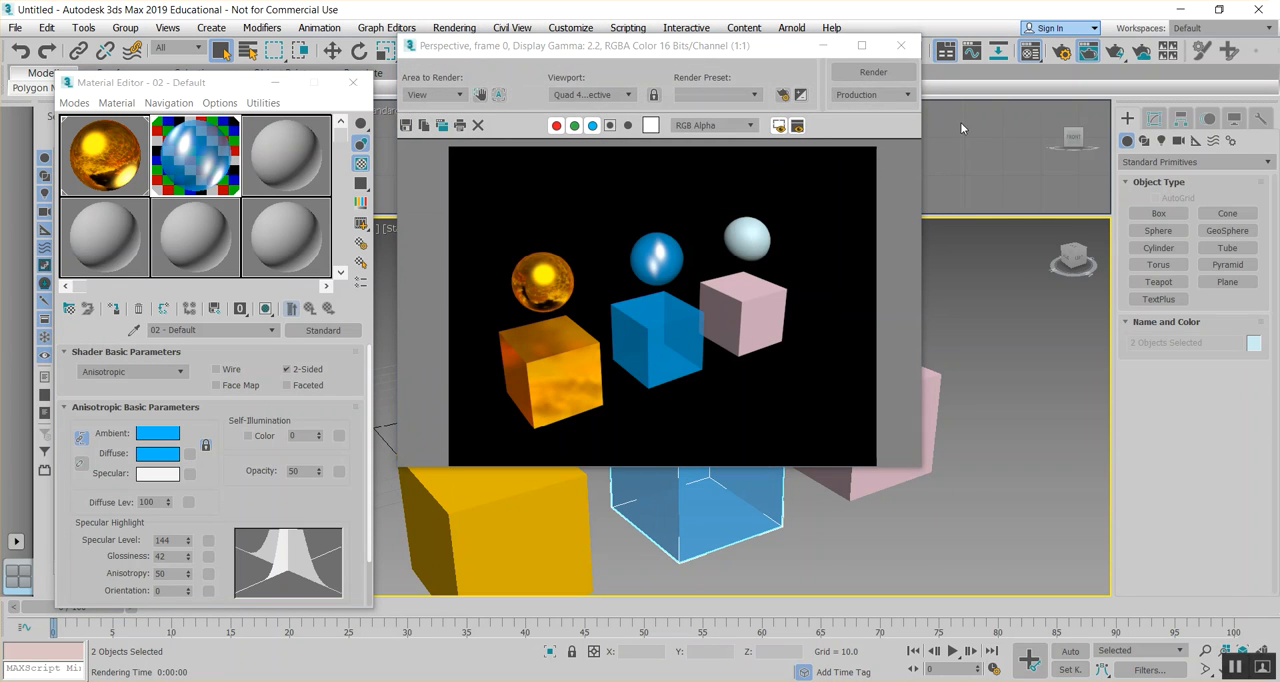
pyautogui.click(899, 47)
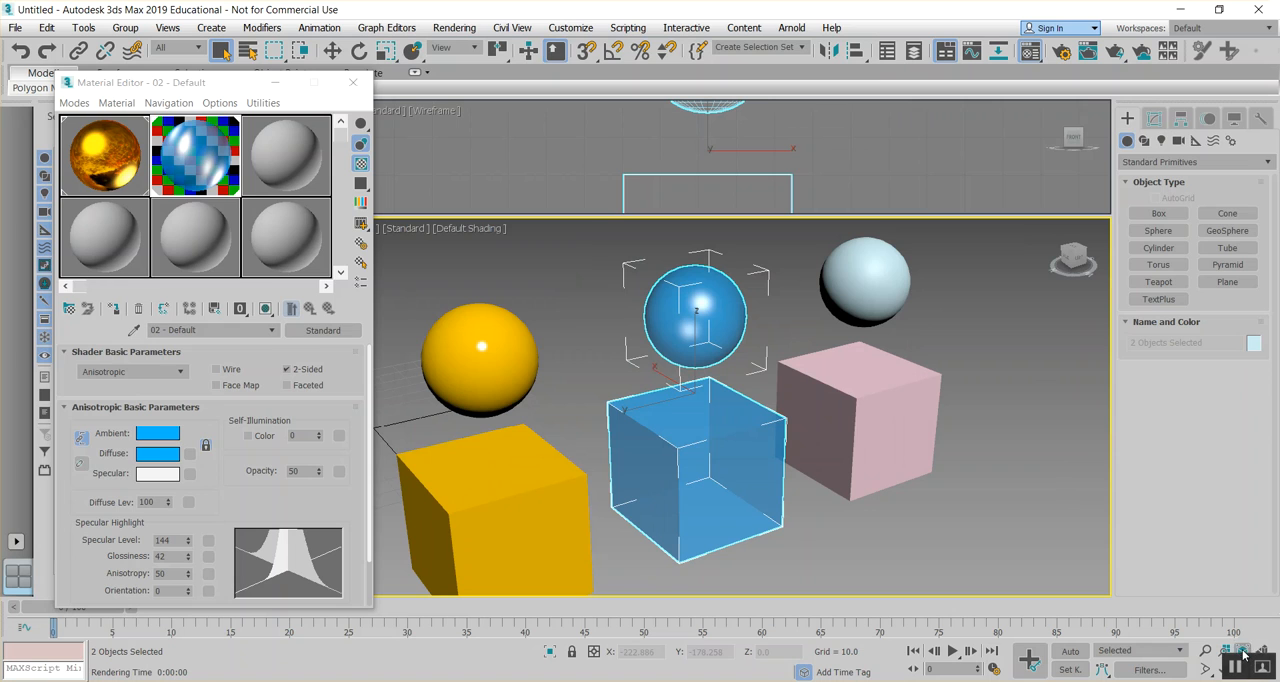
pyautogui.keyDown('alt'); pyautogui.moveTo(820, 392); pyautogui.dragTo(679, 378, button='middle'); pyautogui.keyUp('alt')
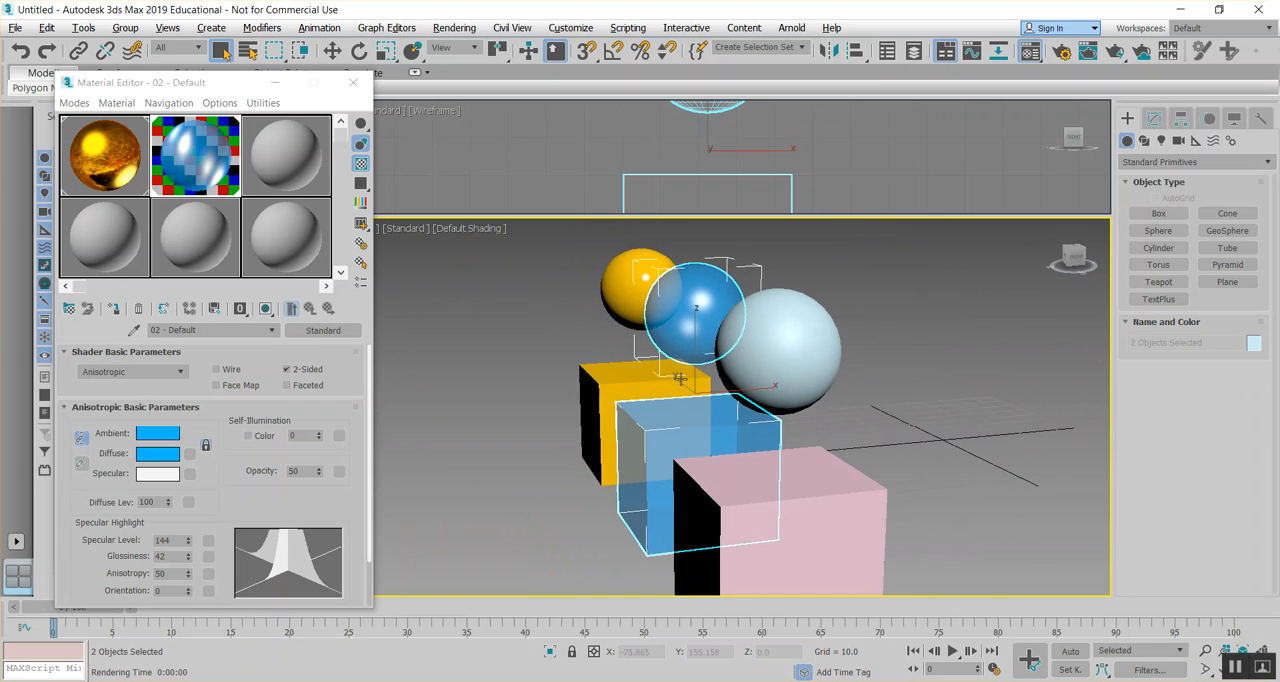
pyautogui.click(454, 27)
pyautogui.click(455, 55)
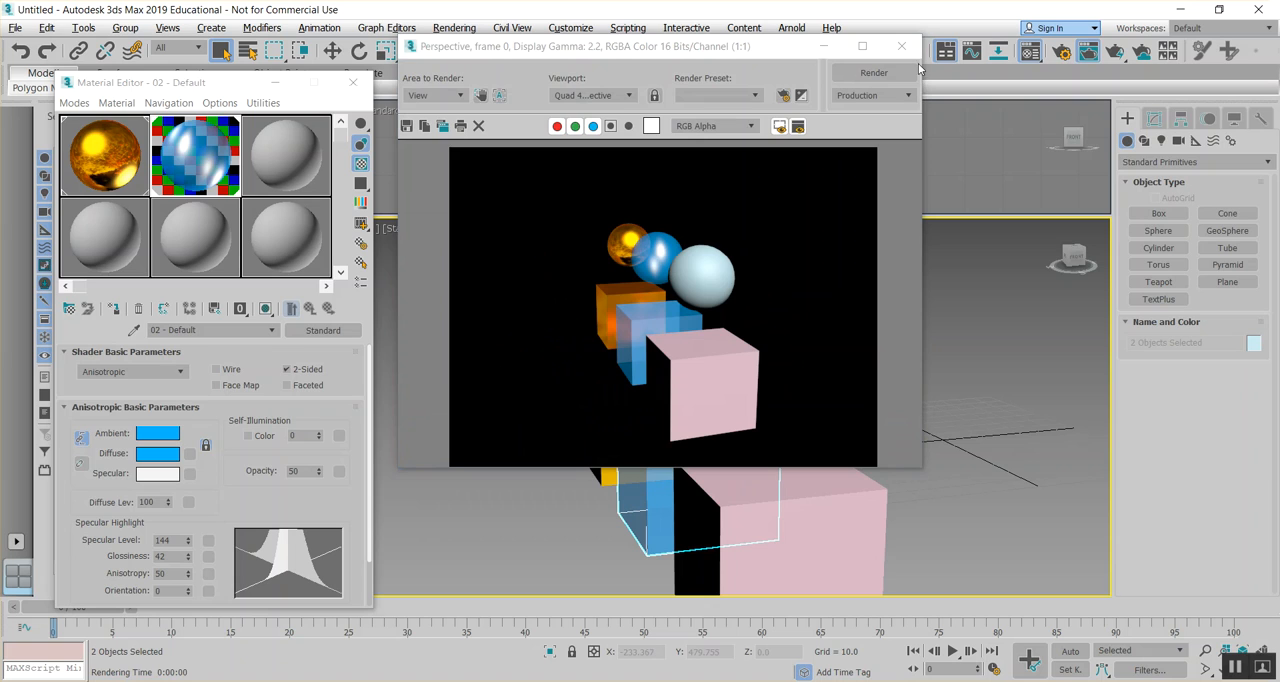
pyautogui.click(898, 45)
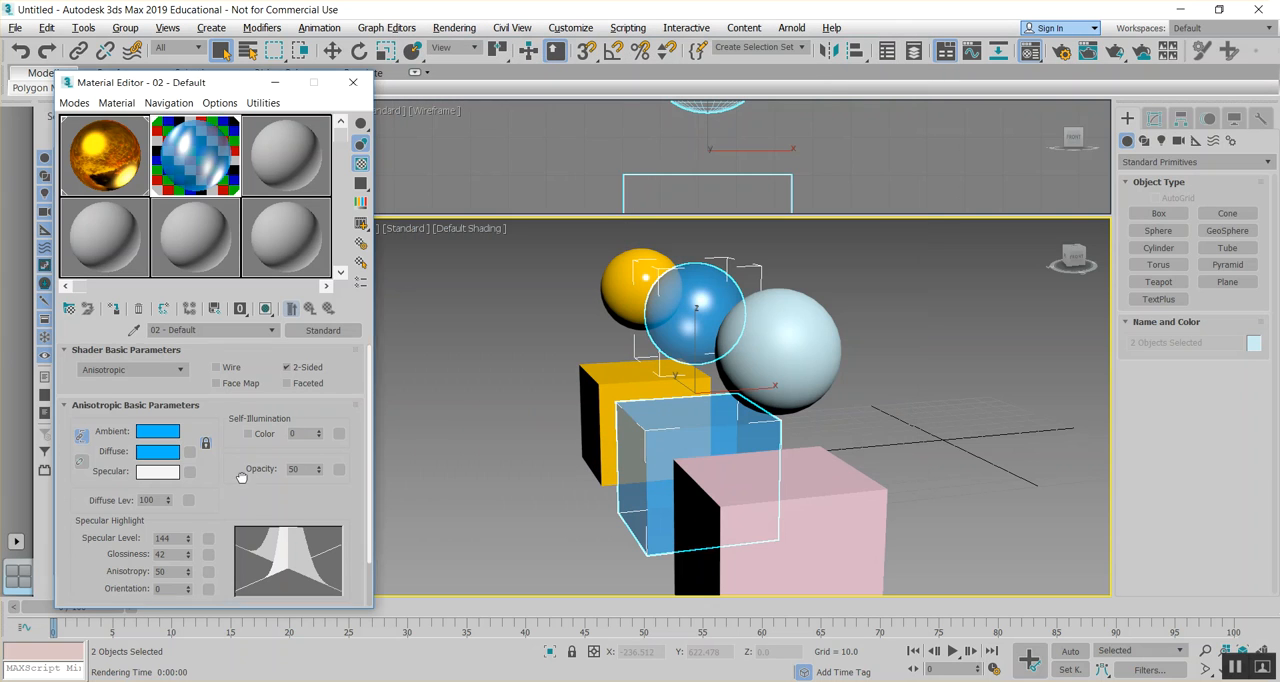
# - Load sunset.jpg as a Bitmap in the blue material's Reflection map and return to the material's main level
pyautogui.scroll(-2, 241, 470)
pyautogui.click(138, 598)
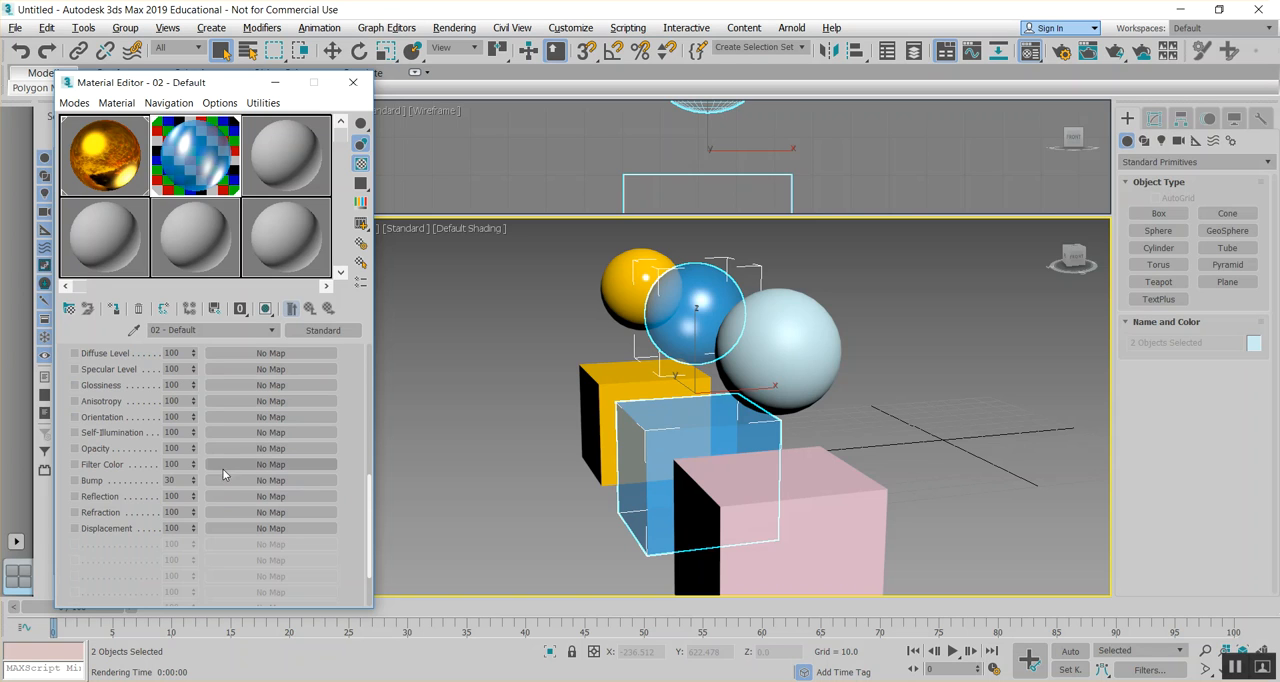
pyautogui.click(222, 496)
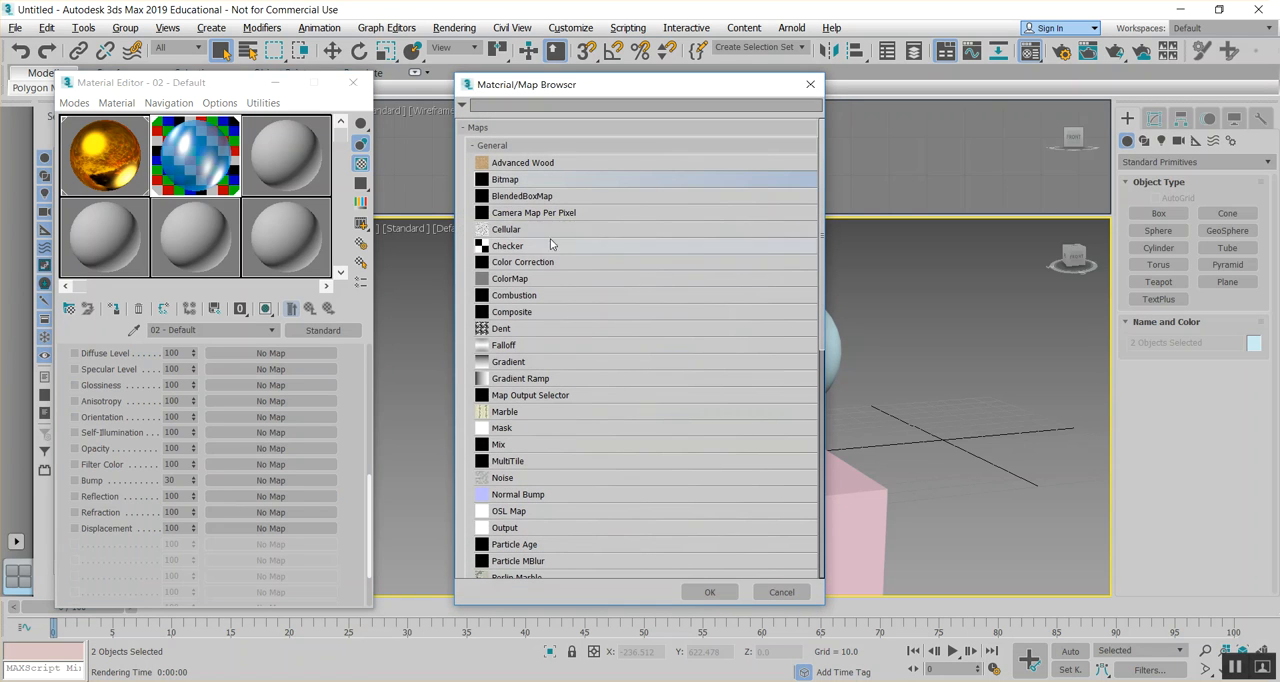
pyautogui.doubleClick(519, 180)
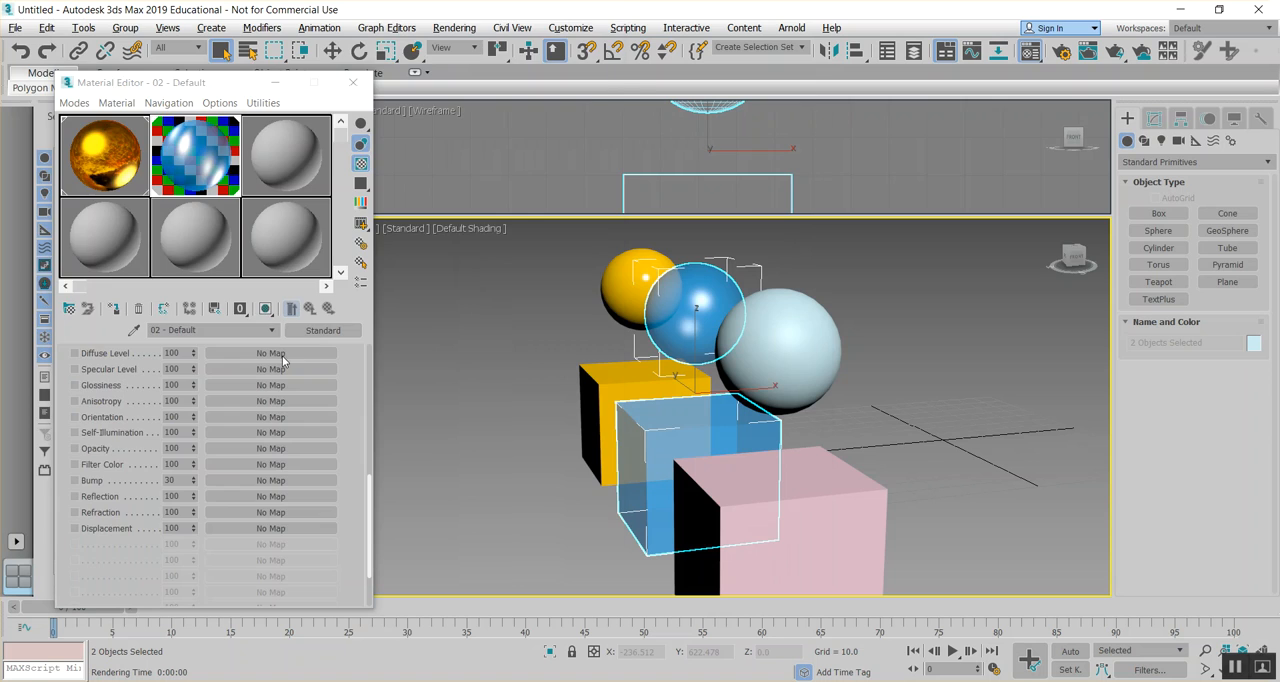
pyautogui.scroll(-3, 378, 290)
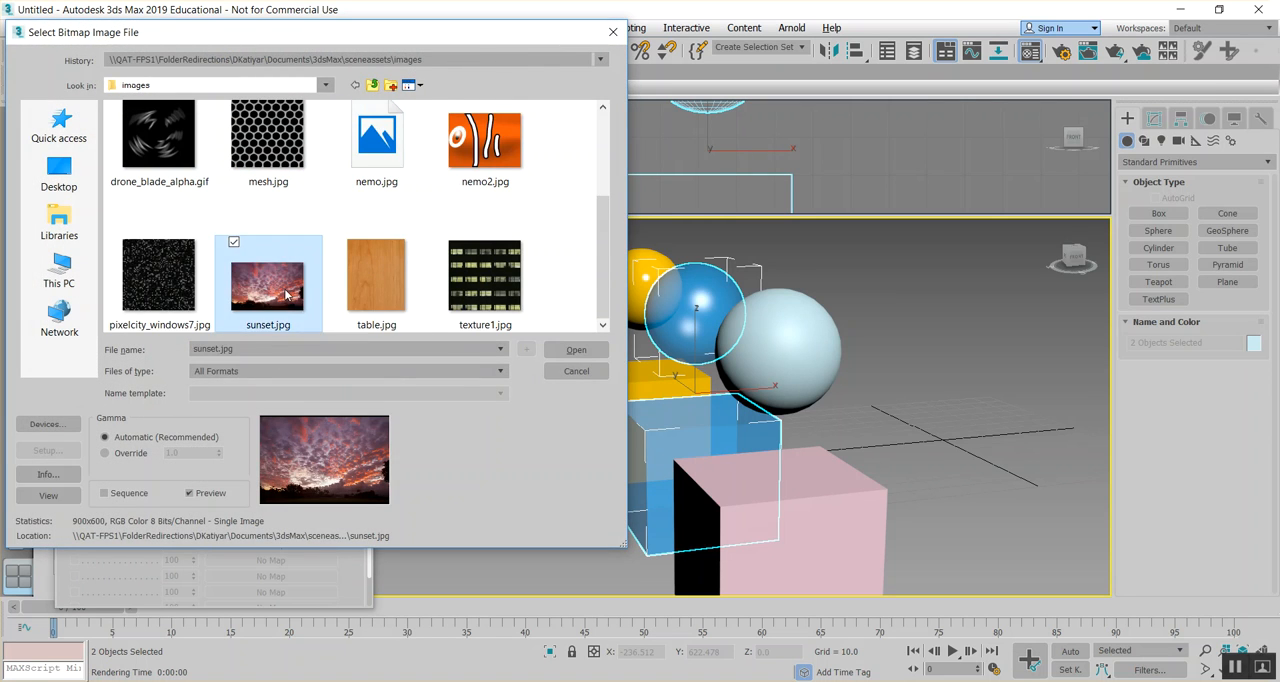
pyautogui.doubleClick(287, 293)
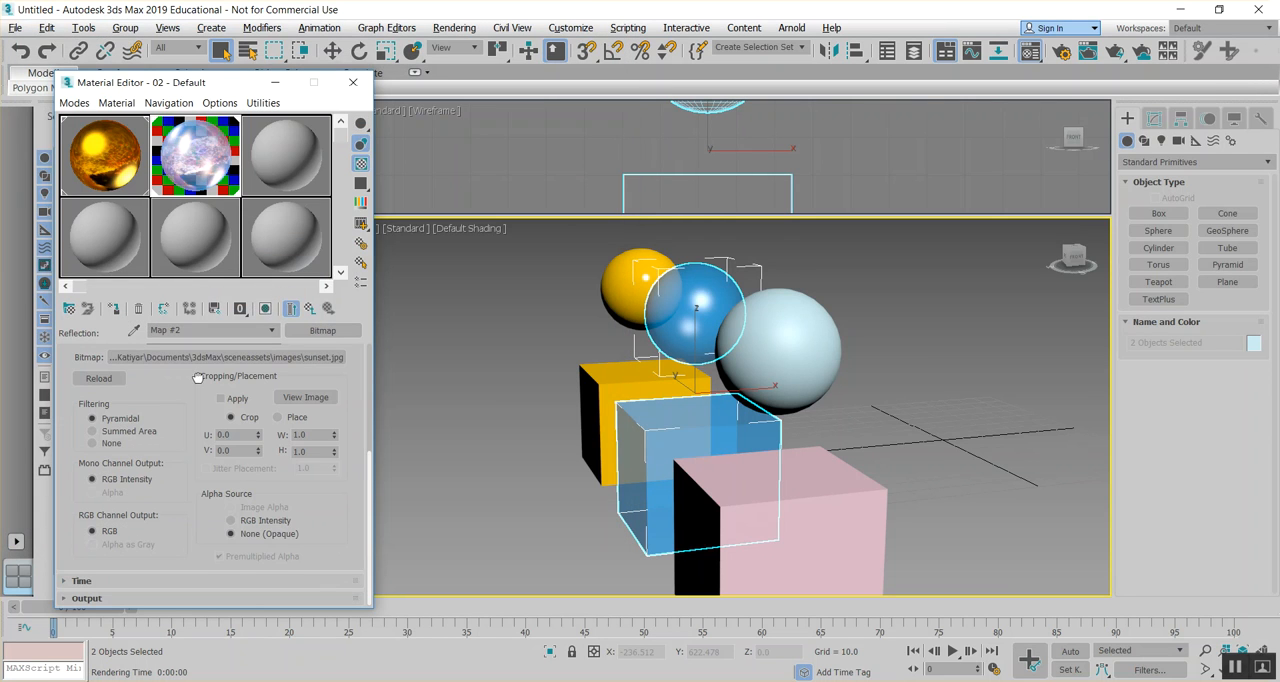
pyautogui.click(310, 309)
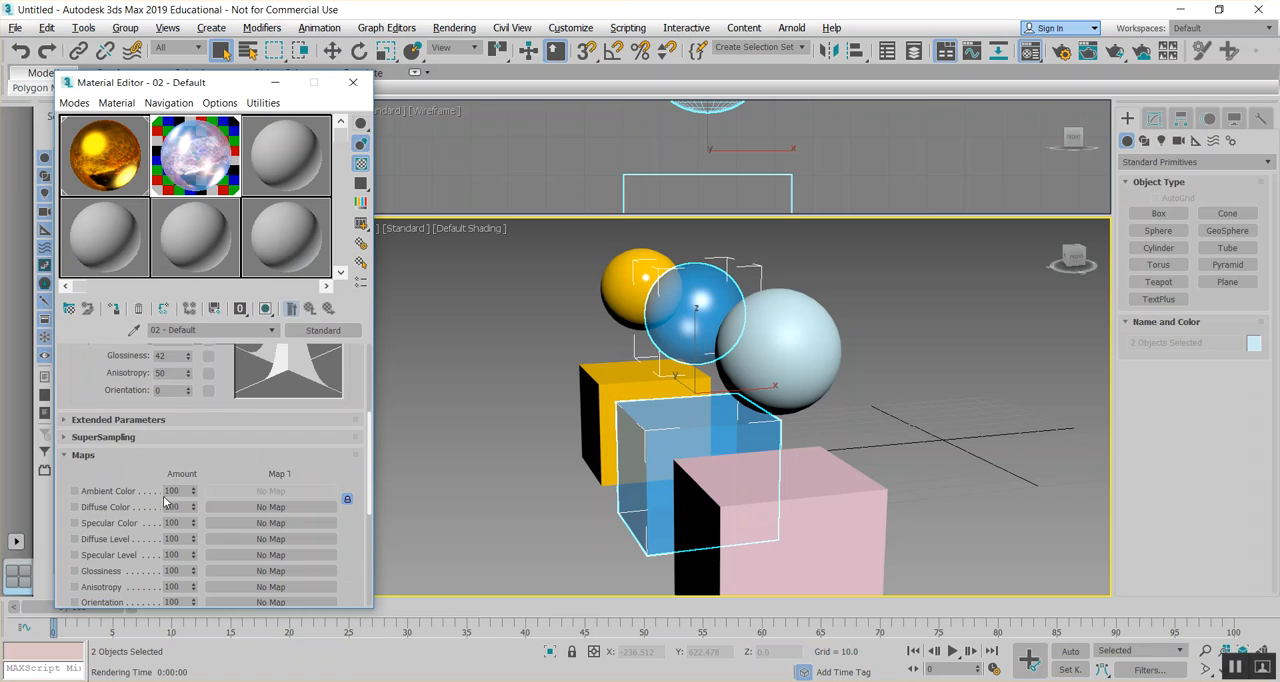
# - Set the blue material's Reflection amount to 50 and render the Perspective view to check it
pyautogui.scroll(-2, 162, 510)
pyautogui.scroll(-2, 170, 540)
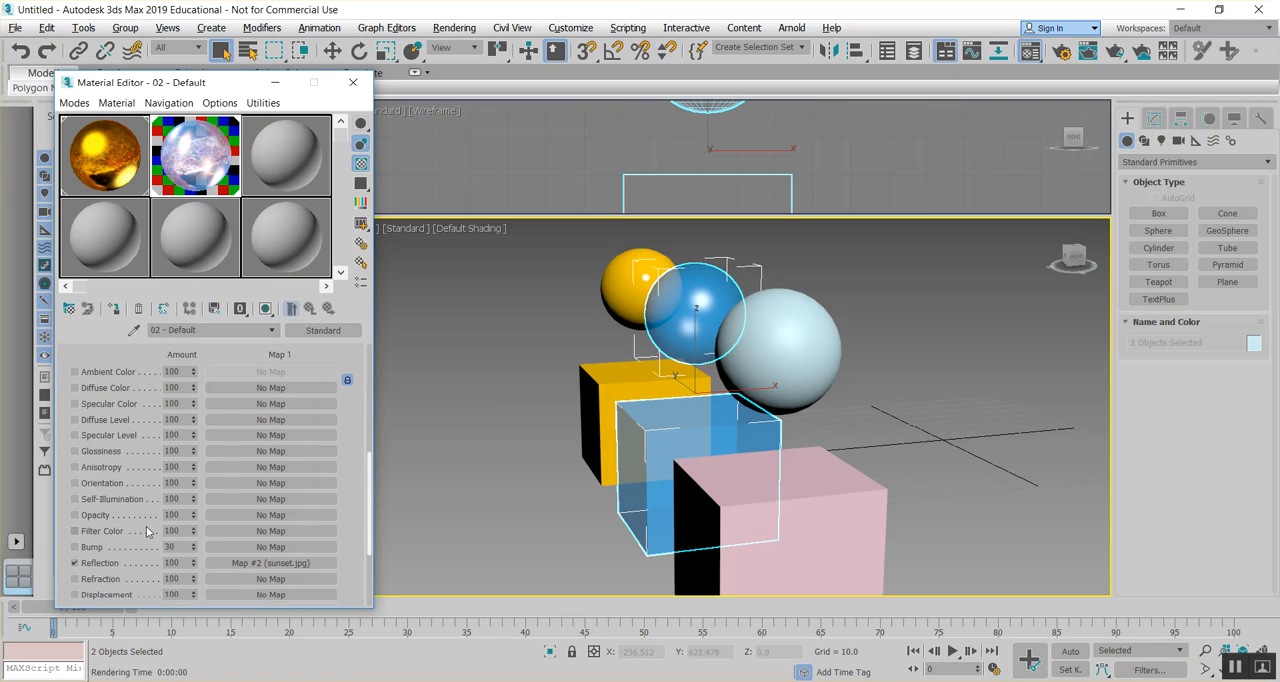
pyautogui.doubleClick(172, 563)
pyautogui.write('50')
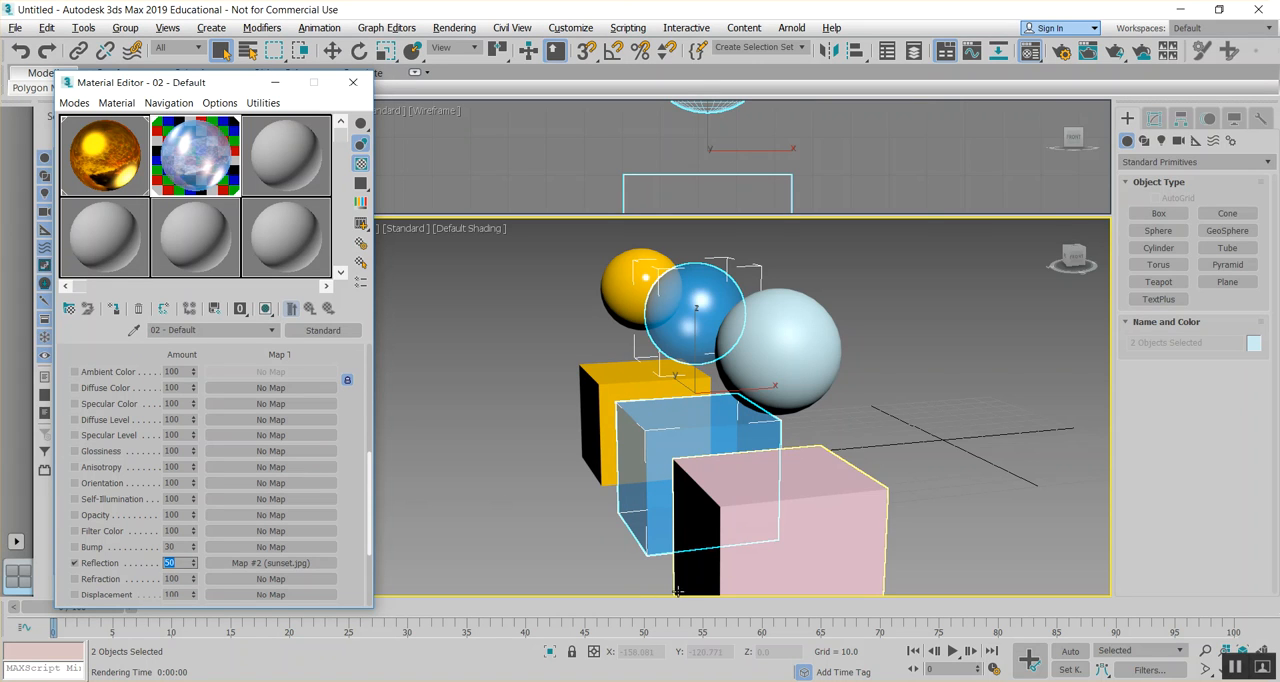
pyautogui.click(454, 27)
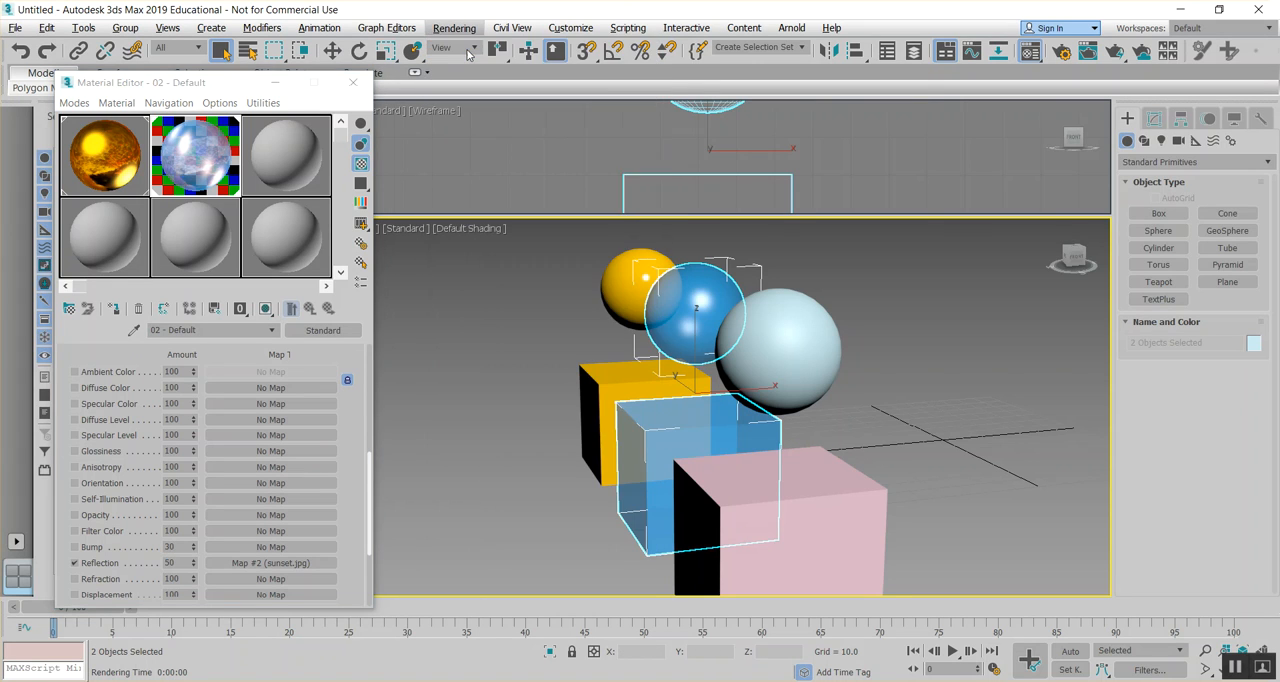
pyautogui.click(467, 55)
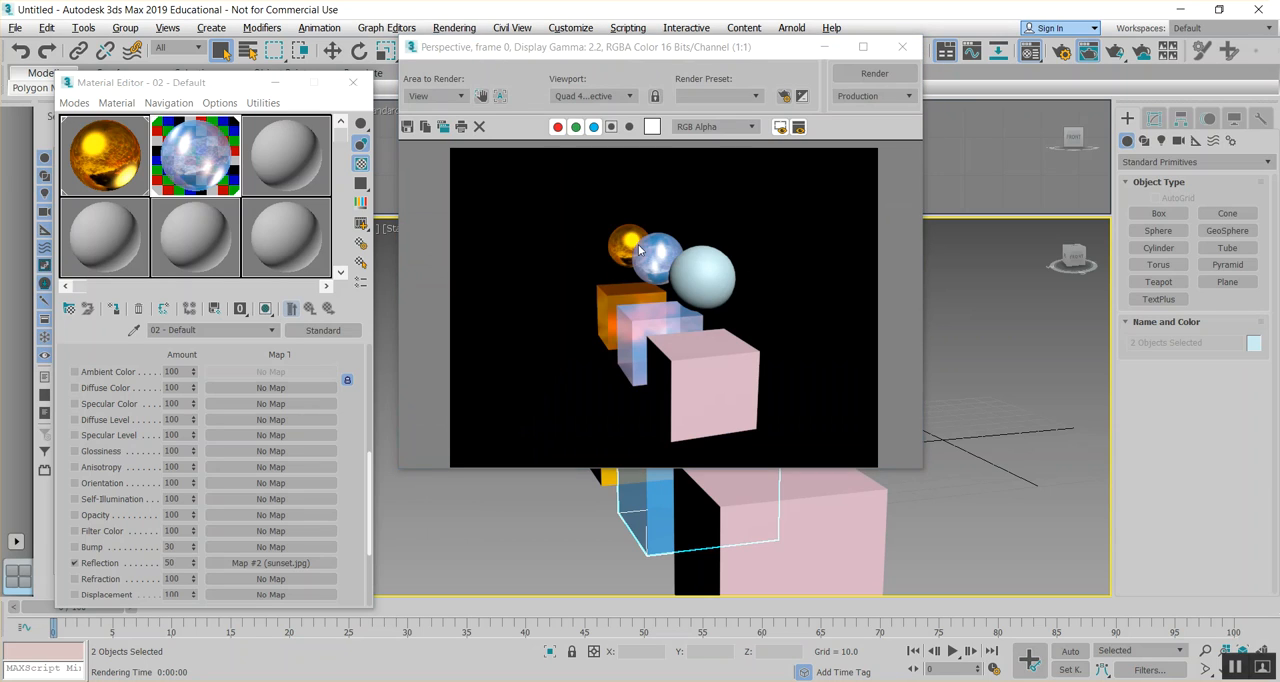
pyautogui.click(906, 50)
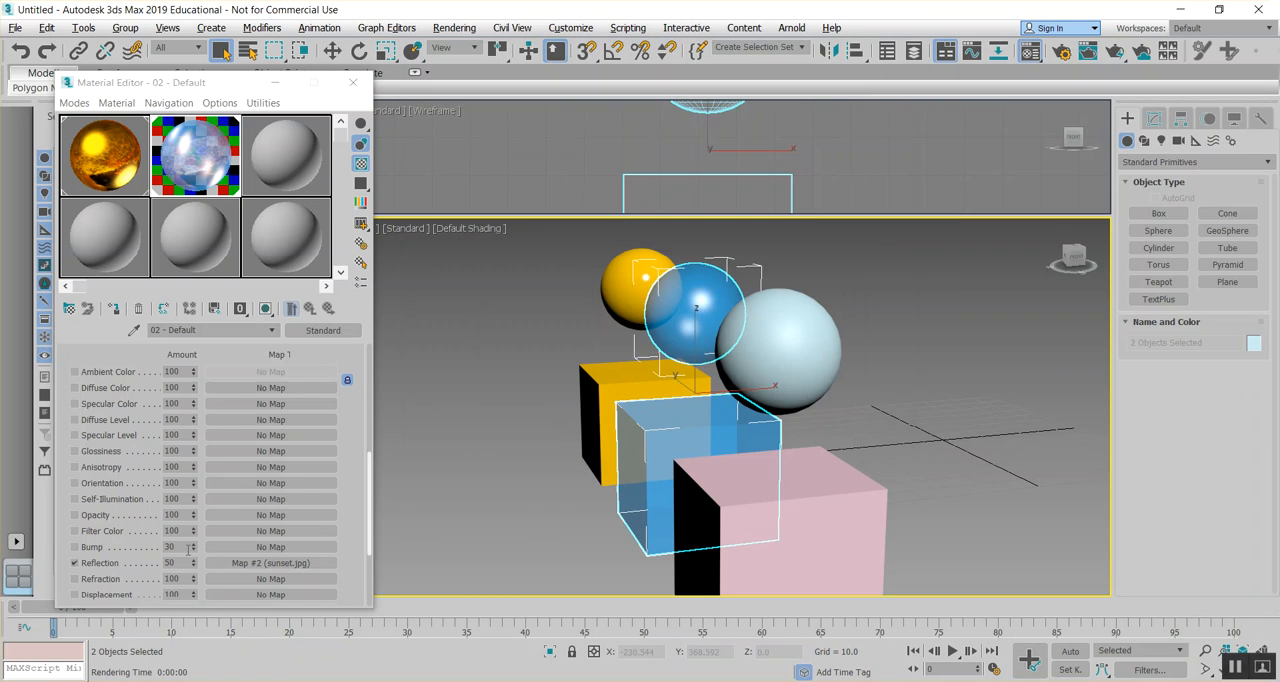
# - Set the blue material's Reflection amount to 20 and render the Perspective view with nothing selected, showing all three pairs apart
pyautogui.moveTo(185, 563); pyautogui.dragTo(138, 564)
pyautogui.write('2')
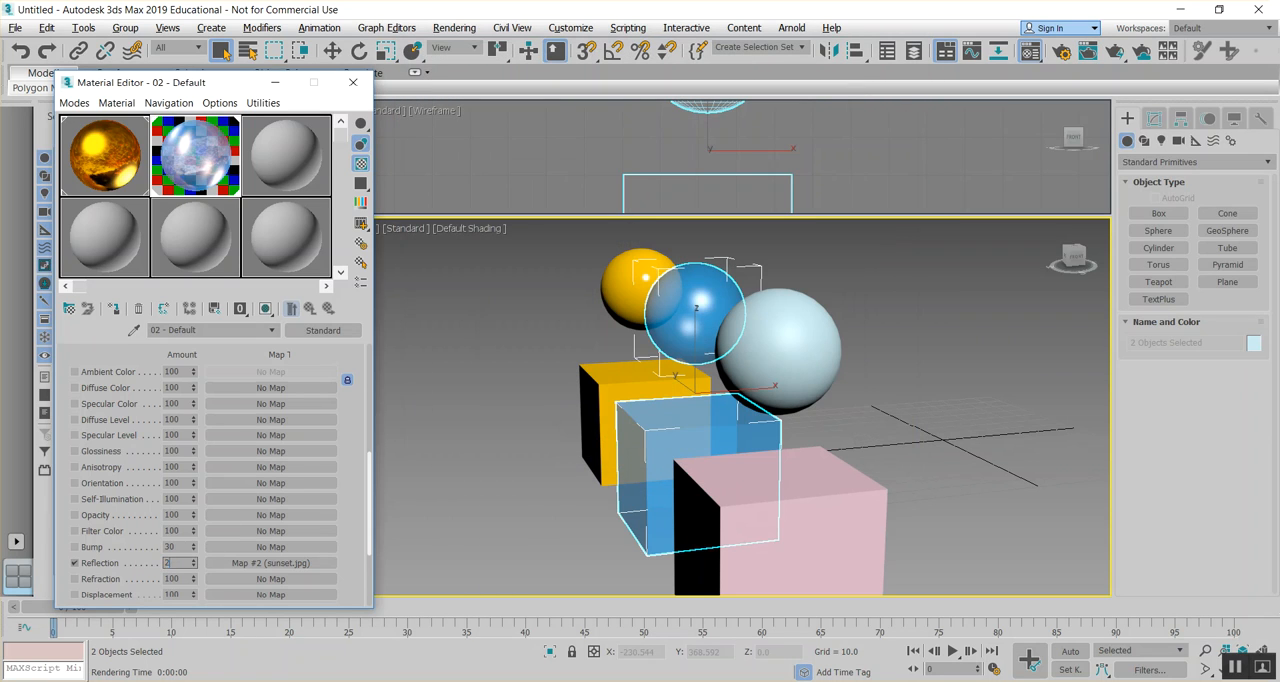
pyautogui.click(510, 475)
pyautogui.scroll(2, 623, 418)
pyautogui.moveTo(623, 418)
pyautogui.keyDown('alt'); pyautogui.mouseDown(button='middle')
pyautogui.moveTo(643, 406)
pyautogui.moveTo(635, 423)
pyautogui.mouseUp(button='middle'); pyautogui.keyUp('alt')
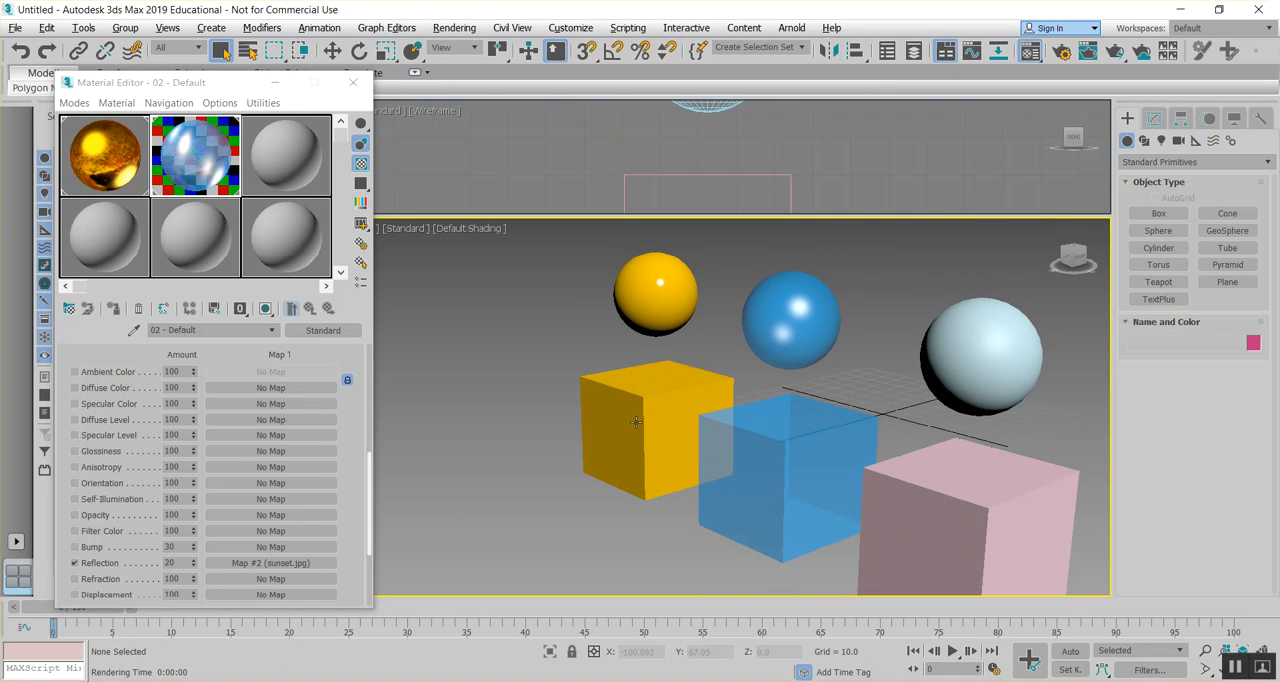
pyautogui.click(458, 28)
pyautogui.click(462, 48)
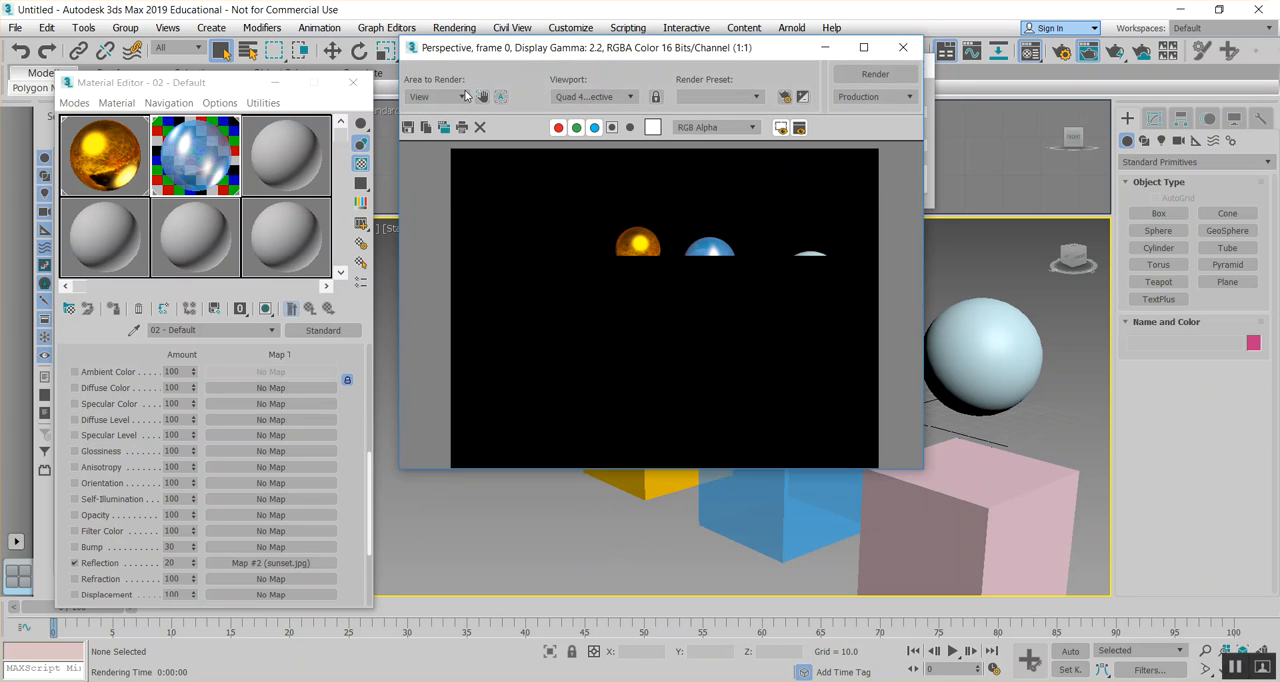
pyautogui.click(904, 48)
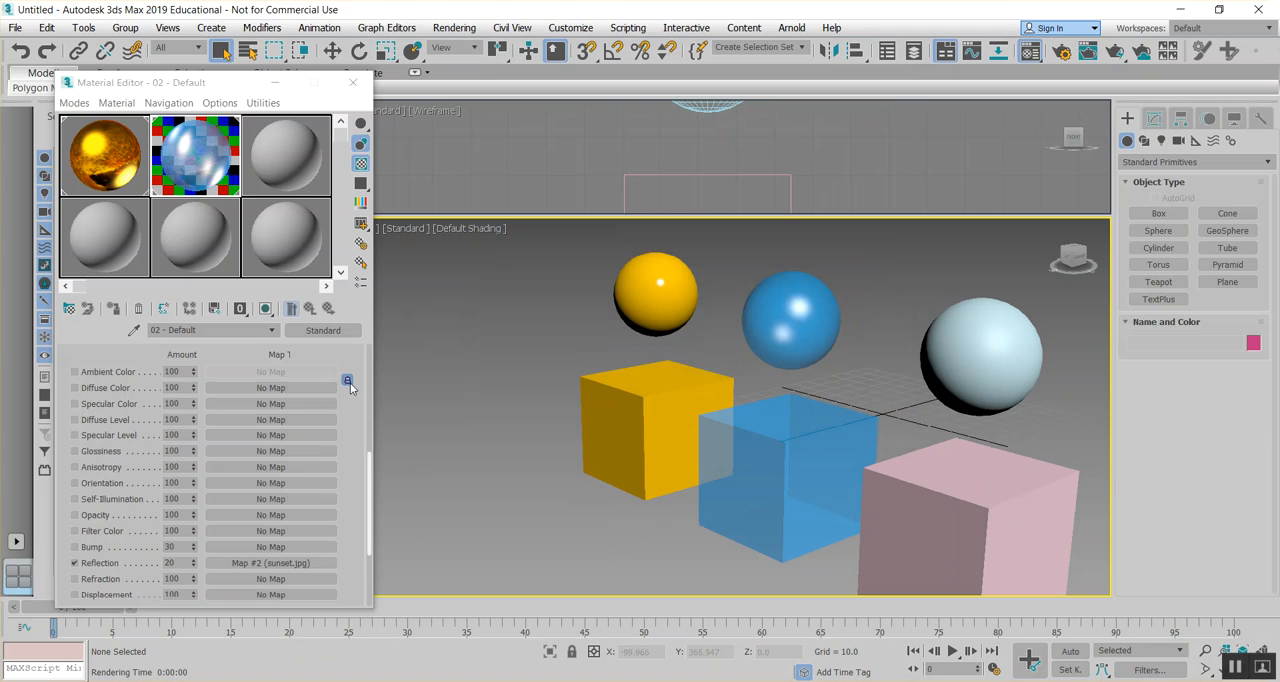
# - Select the light blue sphere of the third pair, keeping all the boxes and spheres in view
pyautogui.moveTo(654, 437); pyautogui.dragTo(465, 433, button='middle')
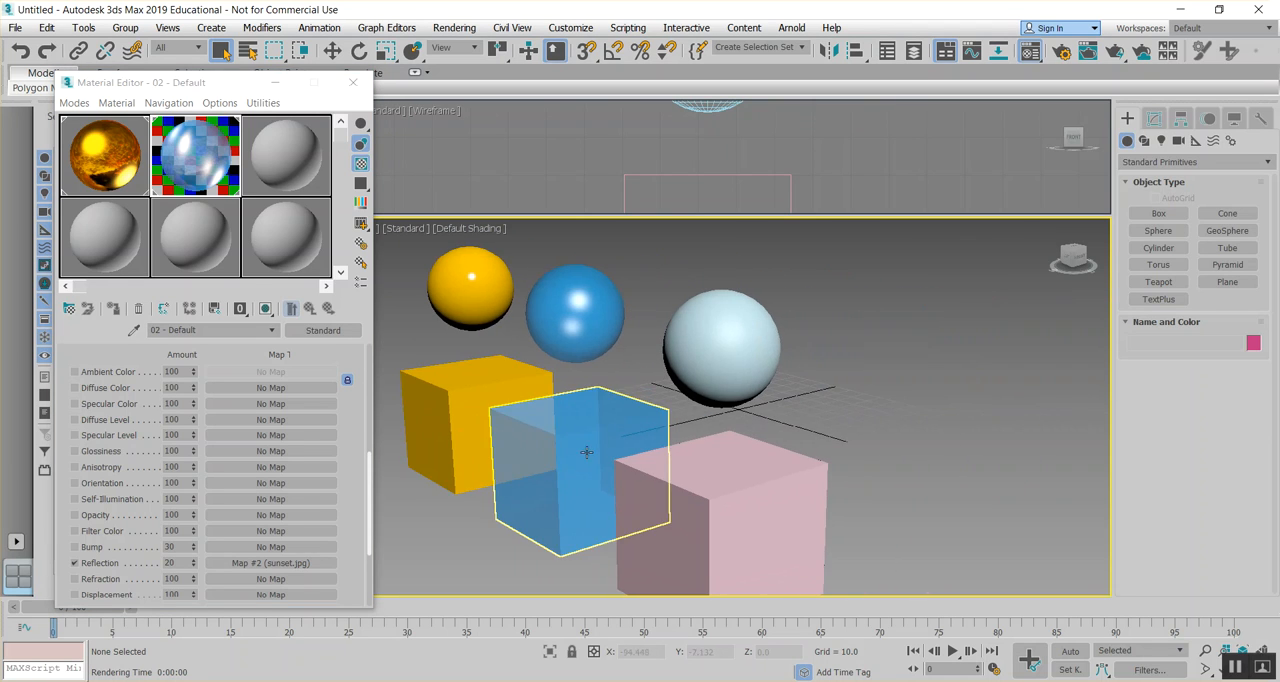
pyautogui.keyDown('alt'); pyautogui.moveTo(598, 452); pyautogui.dragTo(783, 446, button='middle'); pyautogui.keyUp('alt')
pyautogui.click(884, 470)
pyautogui.click(917, 384)
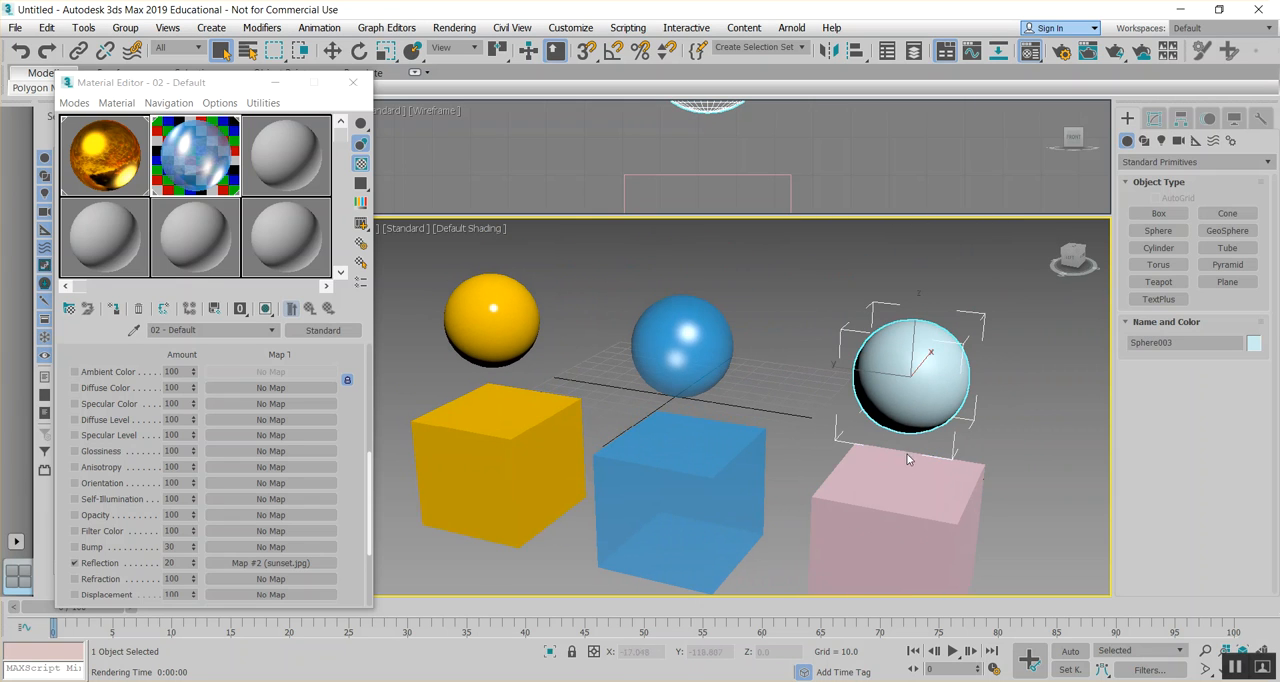
pyautogui.moveTo(900, 475); pyautogui.dragTo(846, 423, button='middle')
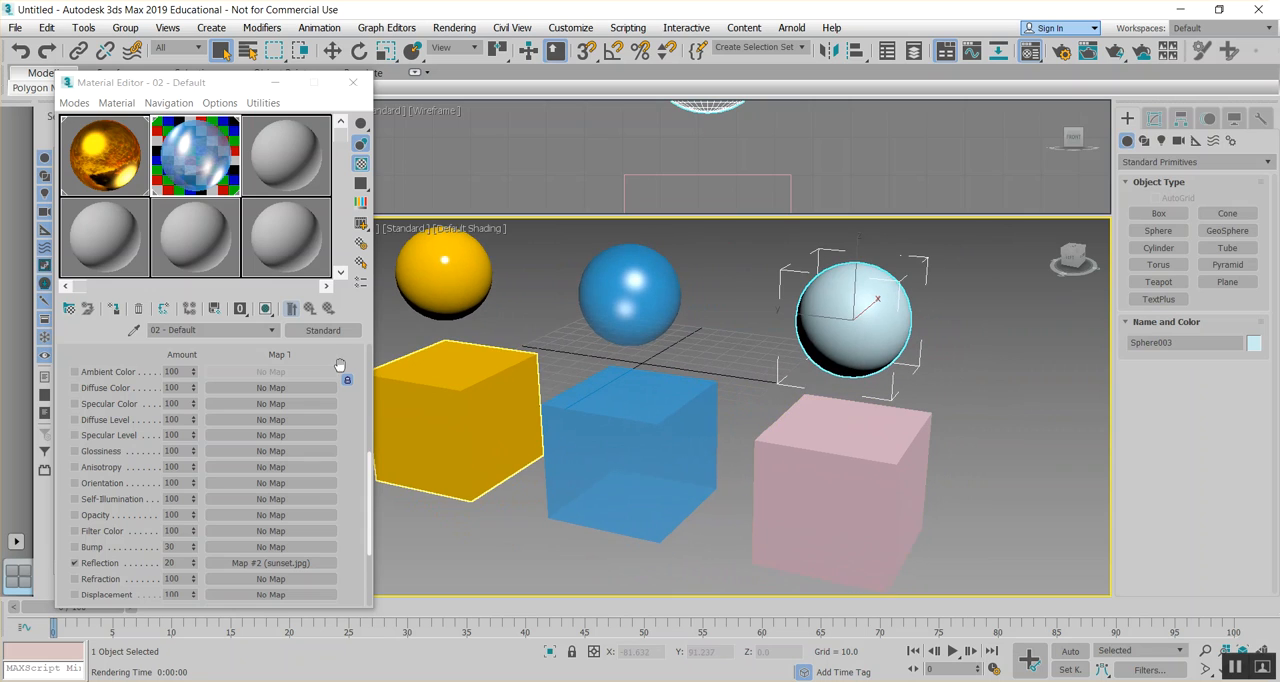
# - Load COKECAN.png as a Bitmap in the Diffuse Color map of the third sample material
pyautogui.click(296, 180)
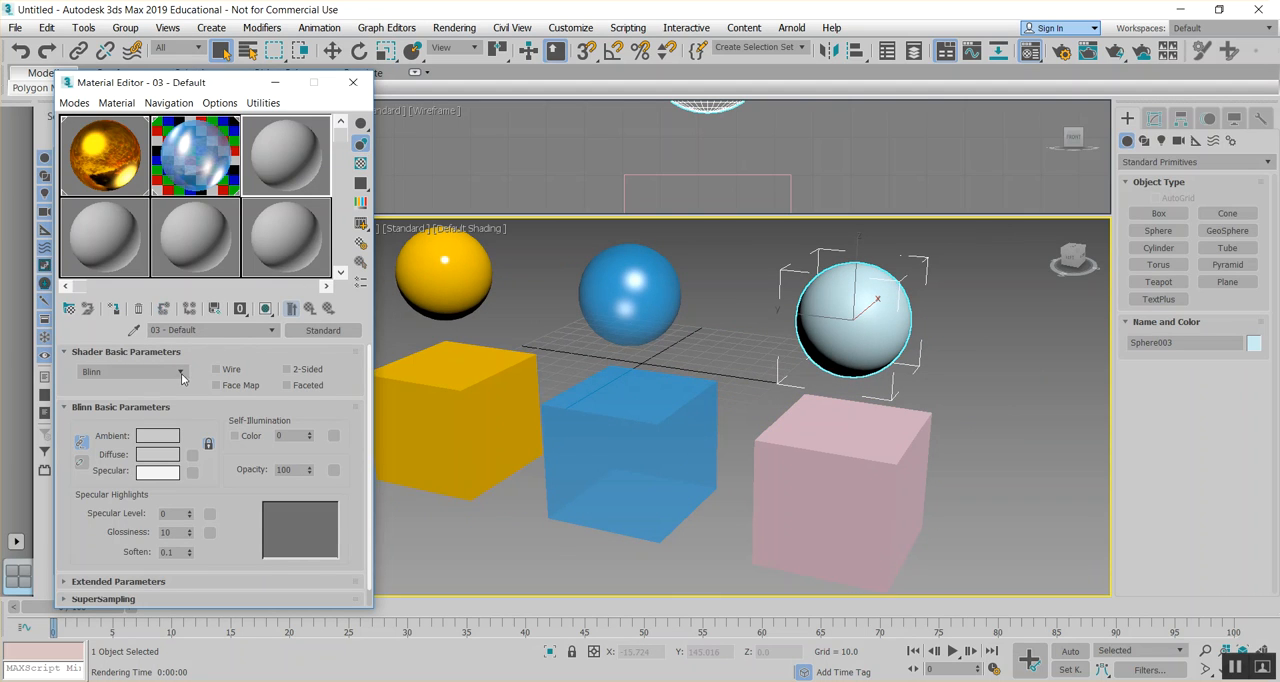
pyautogui.scroll(-1, 250, 336)
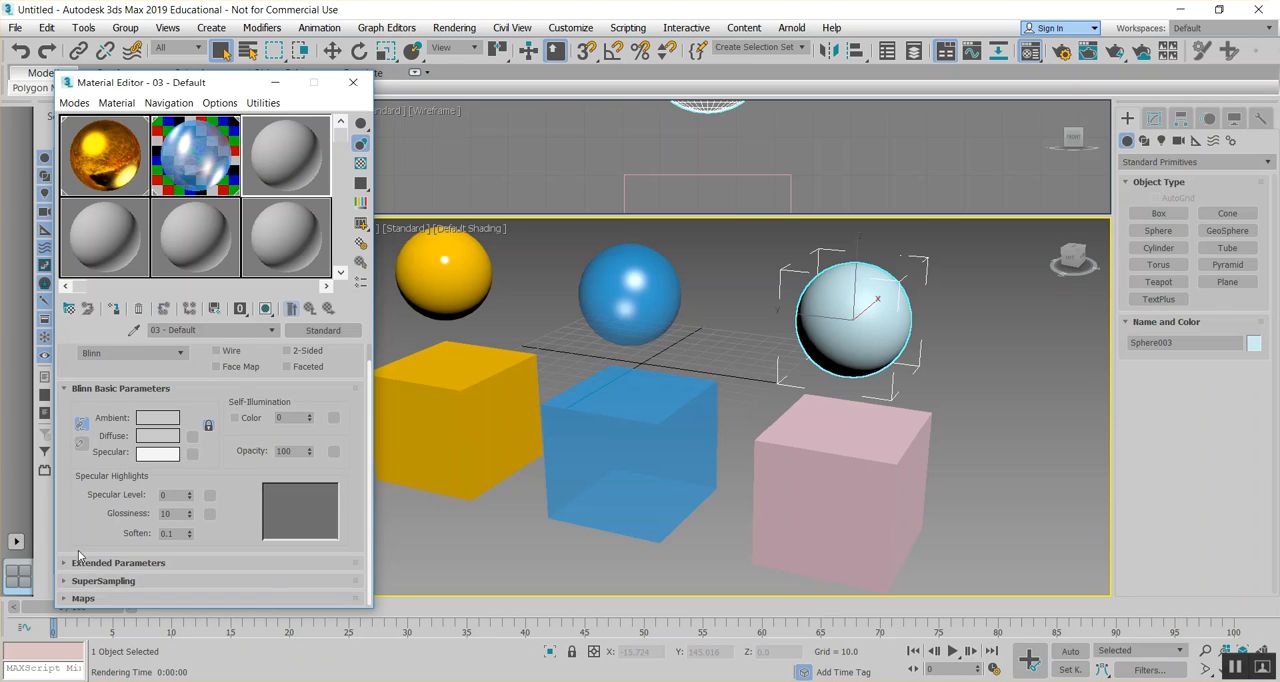
pyautogui.click(66, 598)
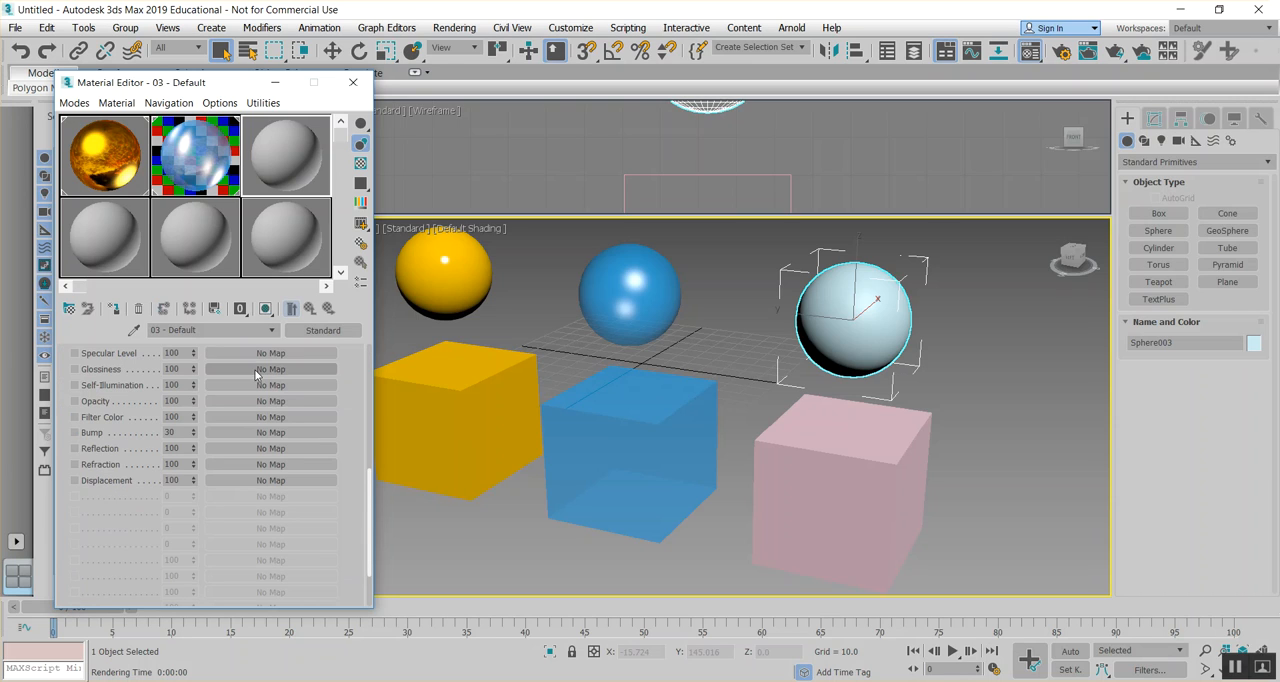
pyautogui.scroll(3, 256, 397)
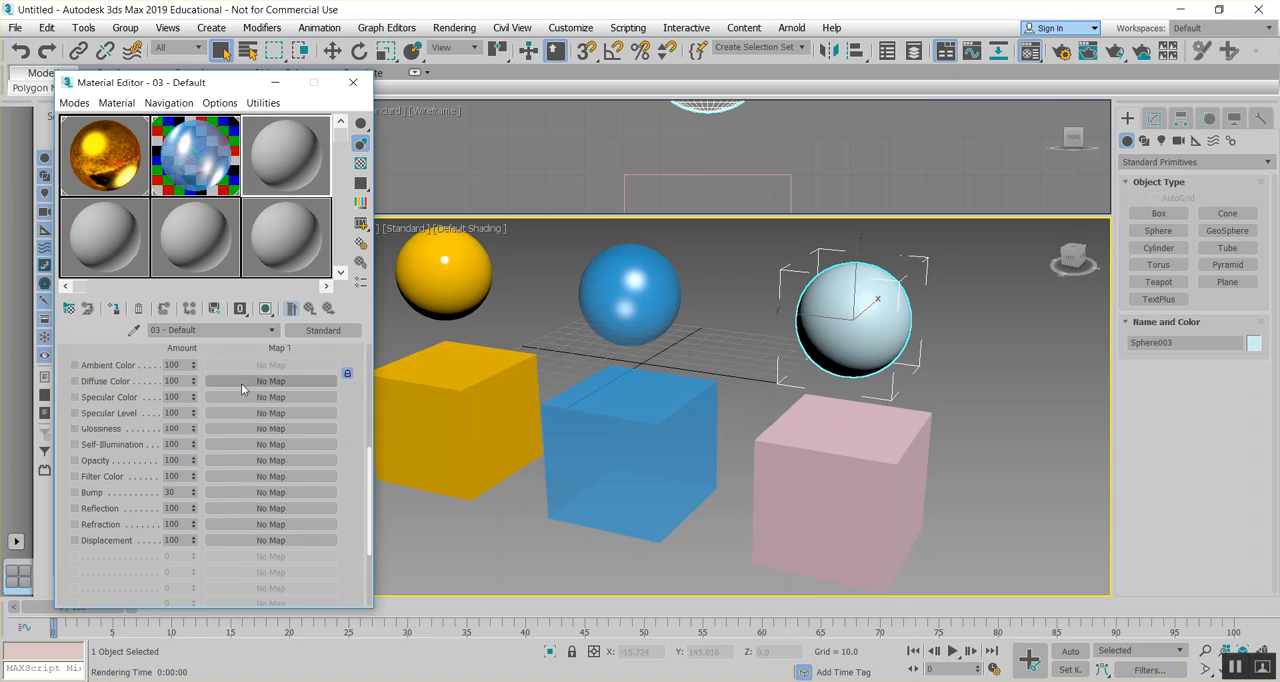
pyautogui.click(248, 381)
pyautogui.doubleClick(531, 180)
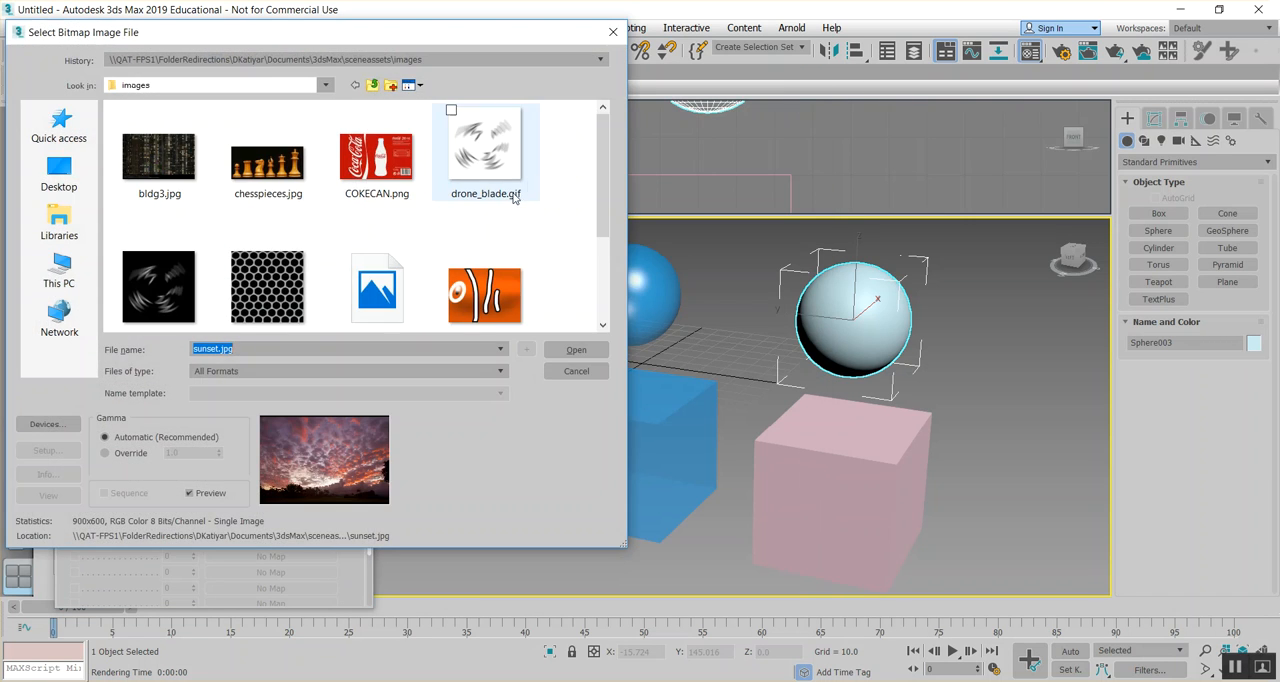
pyautogui.click(377, 155)
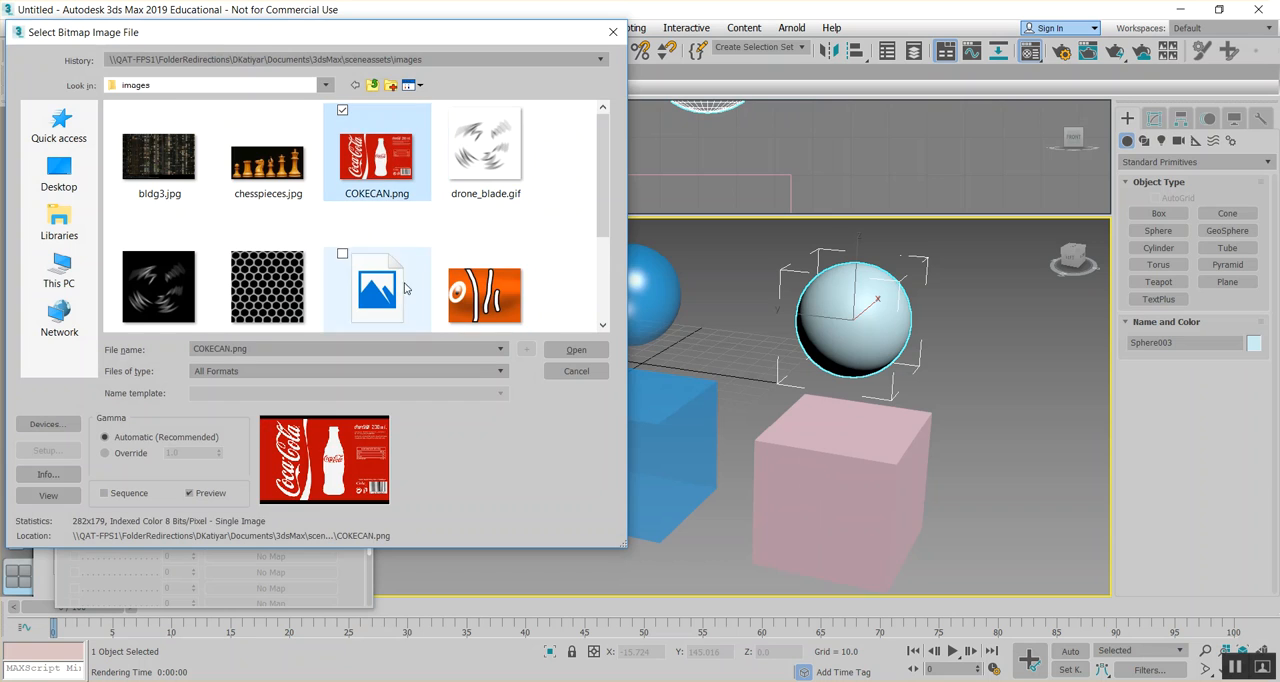
pyautogui.click(575, 352)
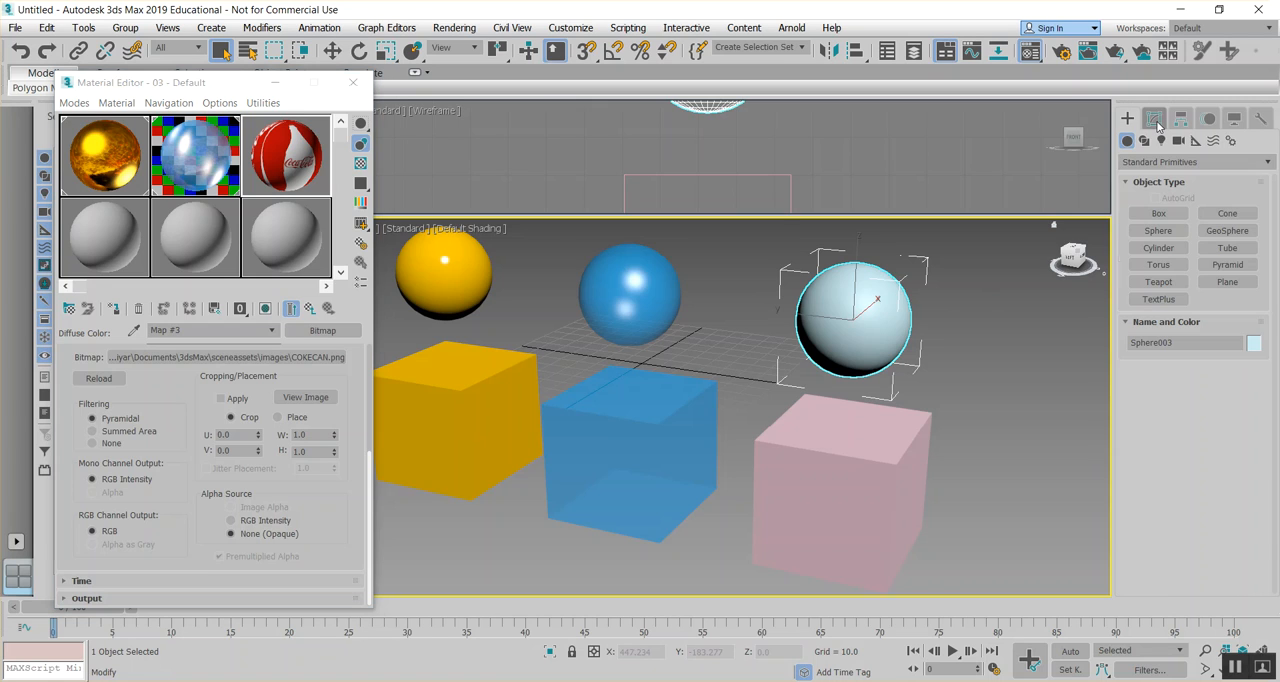
# - Add a UVW Map modifier to the third pair's sphere and set its mapping to Cylindrical
pyautogui.click(1155, 120)
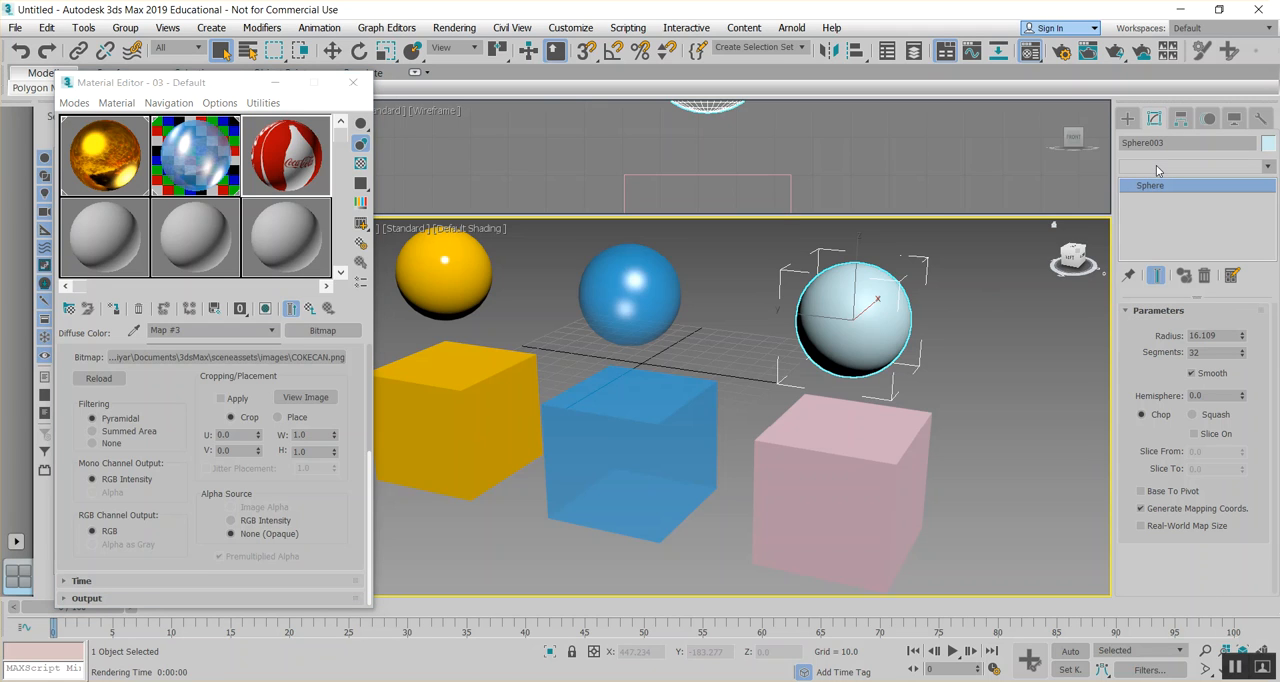
pyautogui.click(1156, 166)
pyautogui.press('u')
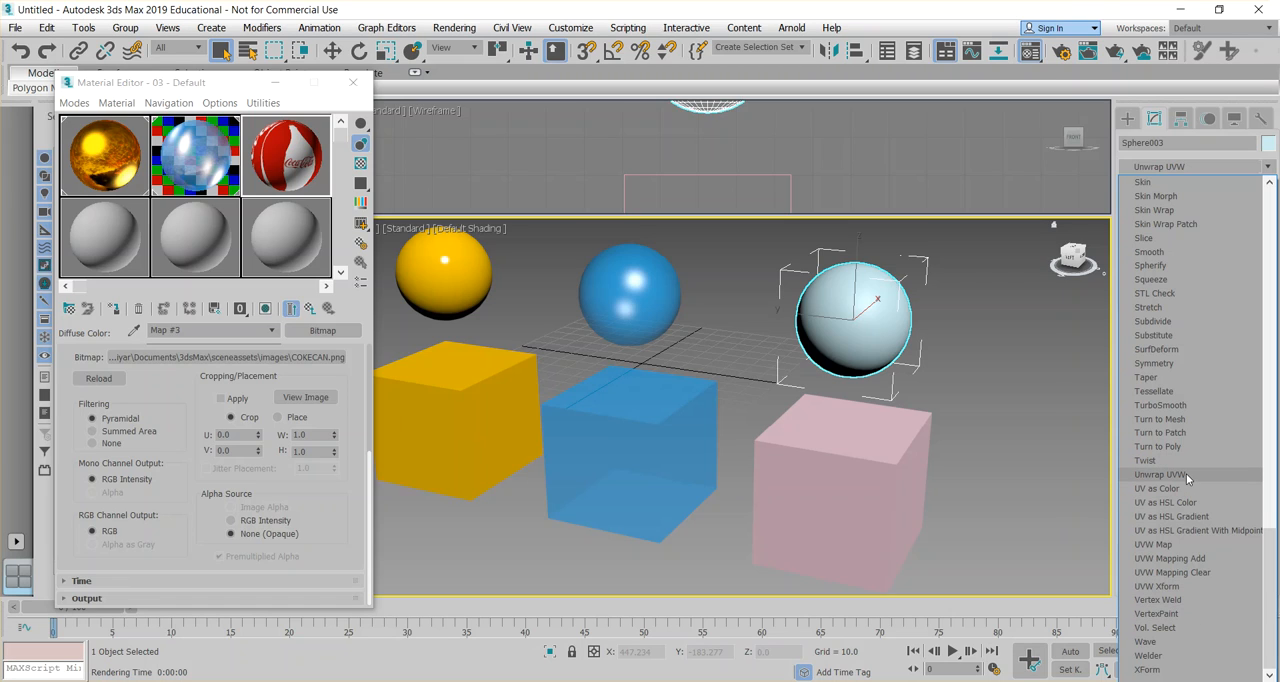
pyautogui.click(1178, 545)
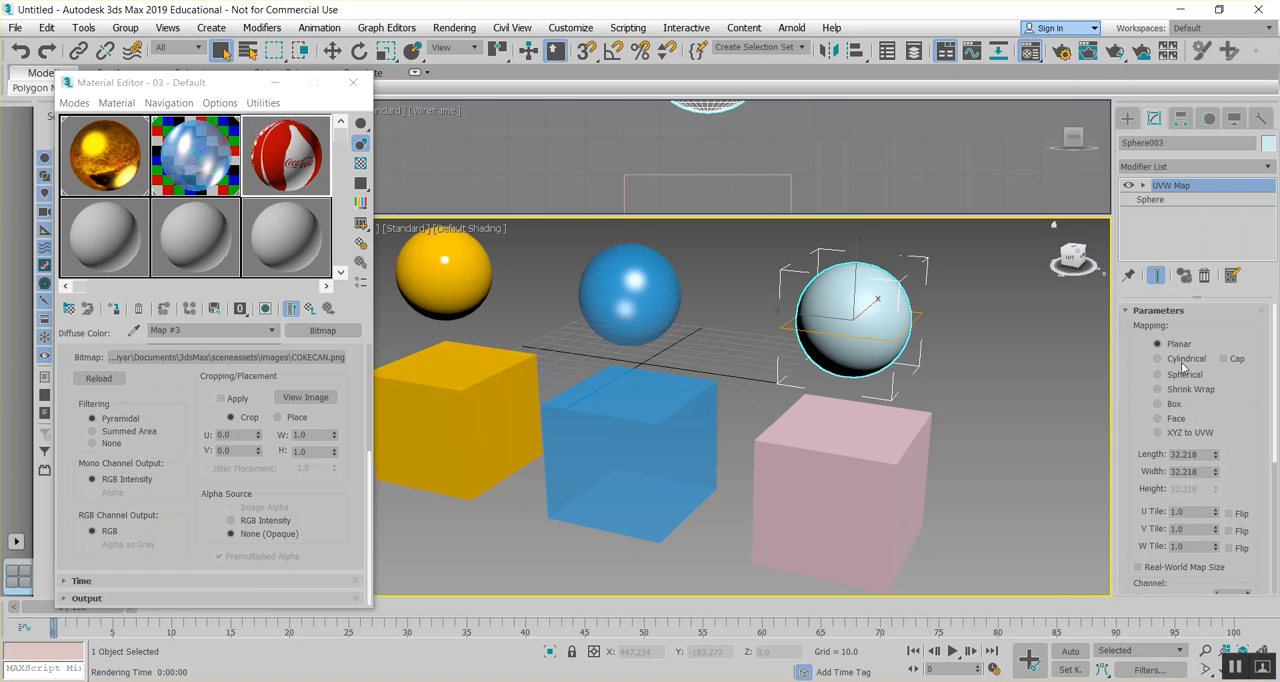
pyautogui.click(1158, 375)
pyautogui.click(1158, 358)
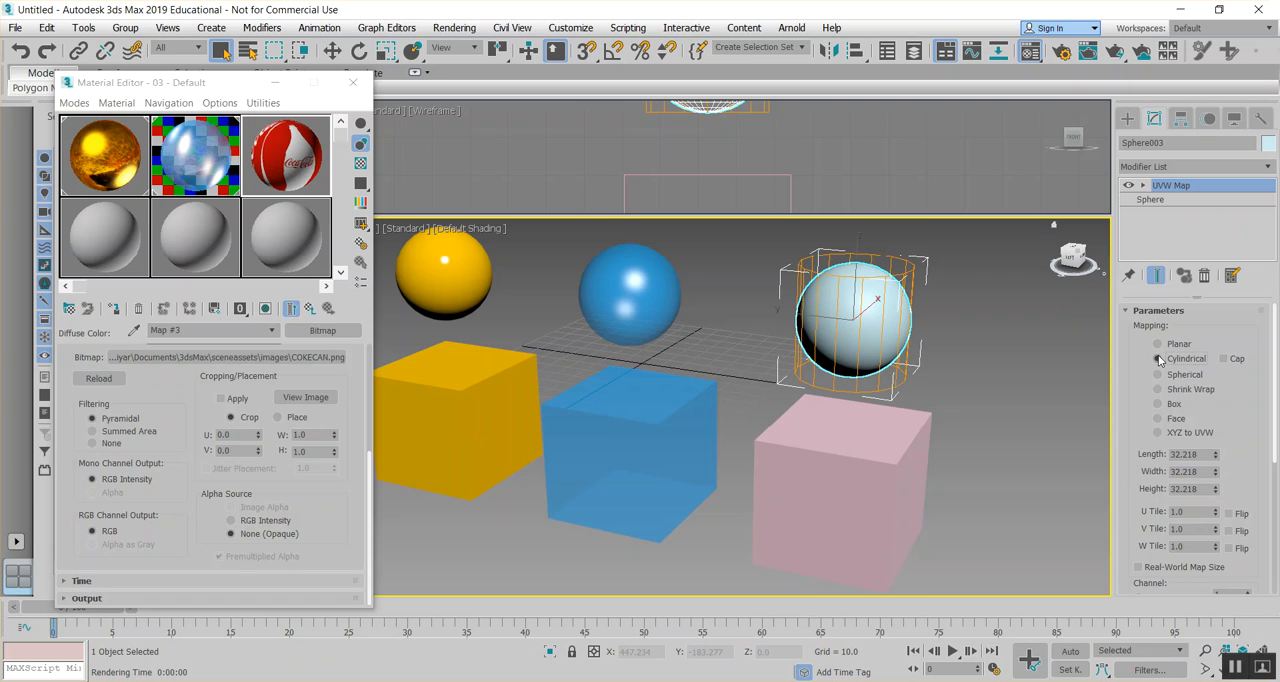
# - Assign the COKECAN material to the selected sphere and show the texture shaded in the viewport
pyautogui.click(300, 147)
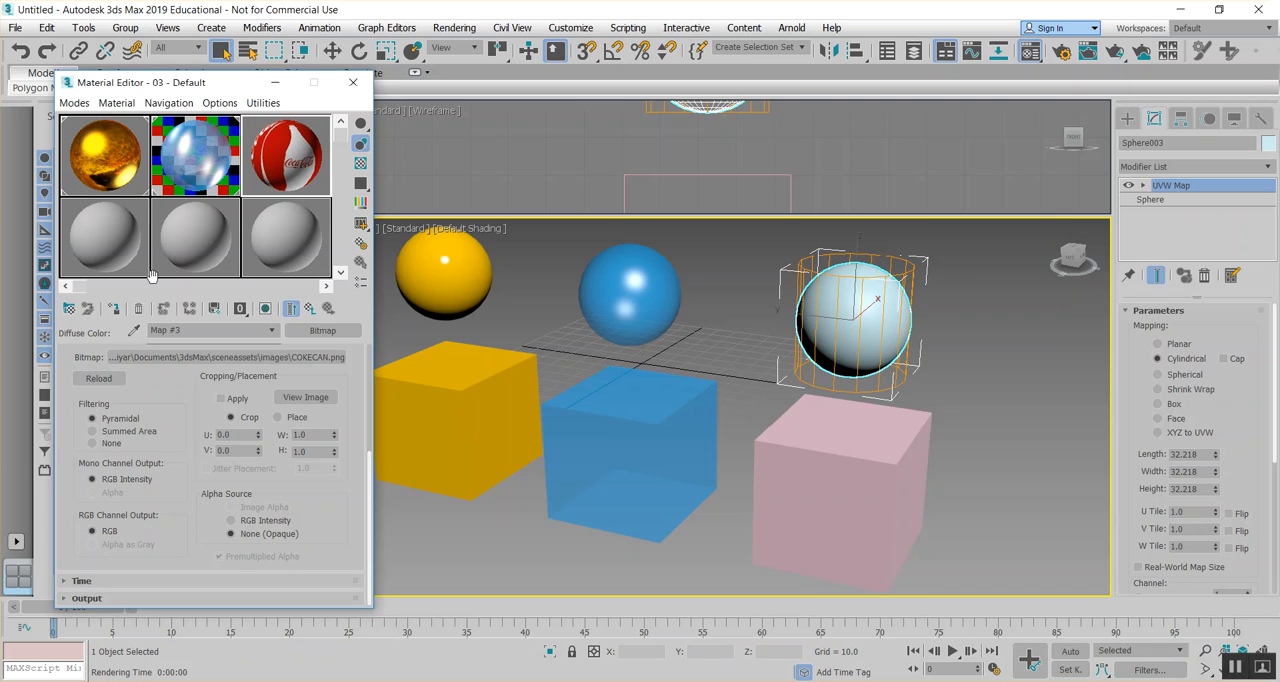
pyautogui.click(113, 309)
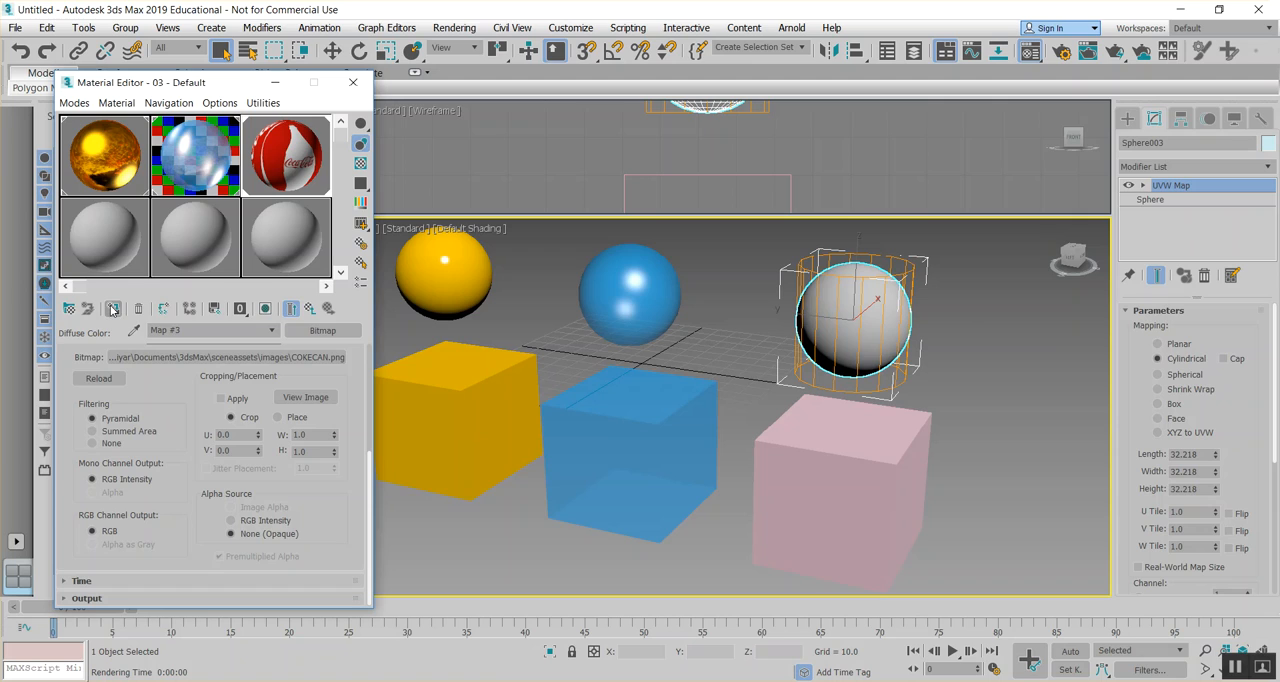
pyautogui.click(265, 309)
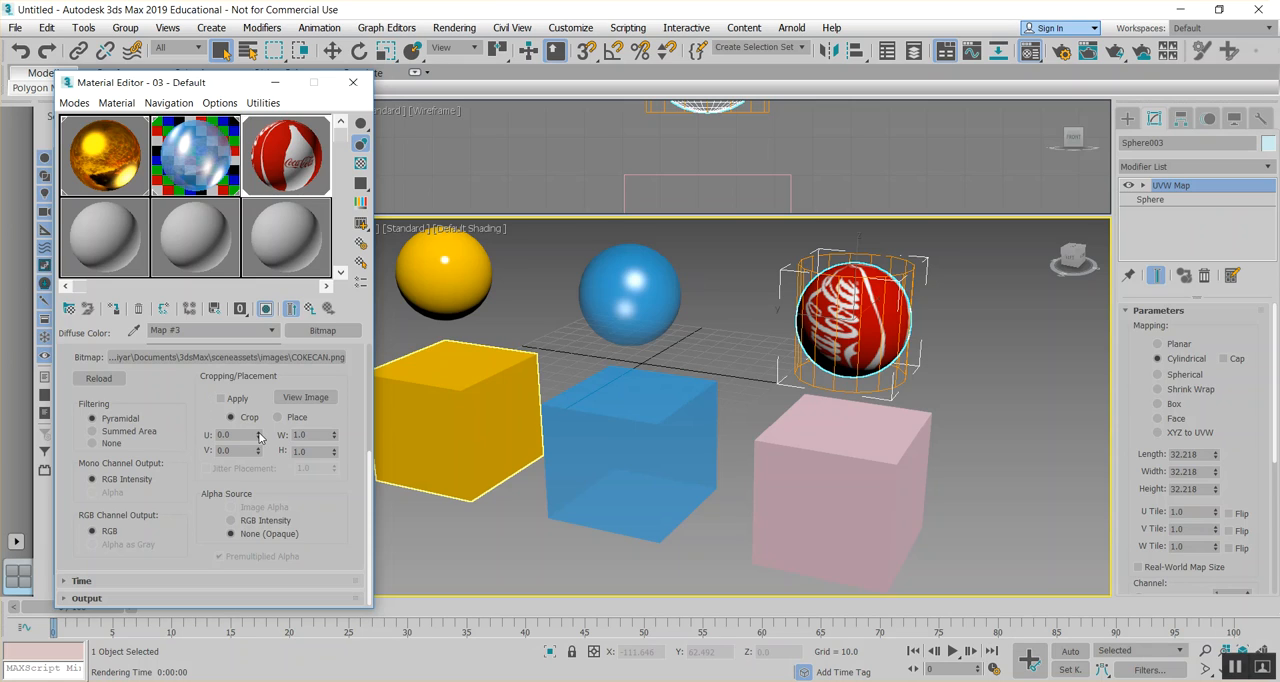
# - Turn on the COKECAN bitmap's Cropping/Placement and set it to Place
pyautogui.moveTo(259, 437); pyautogui.dragTo(268, 366)
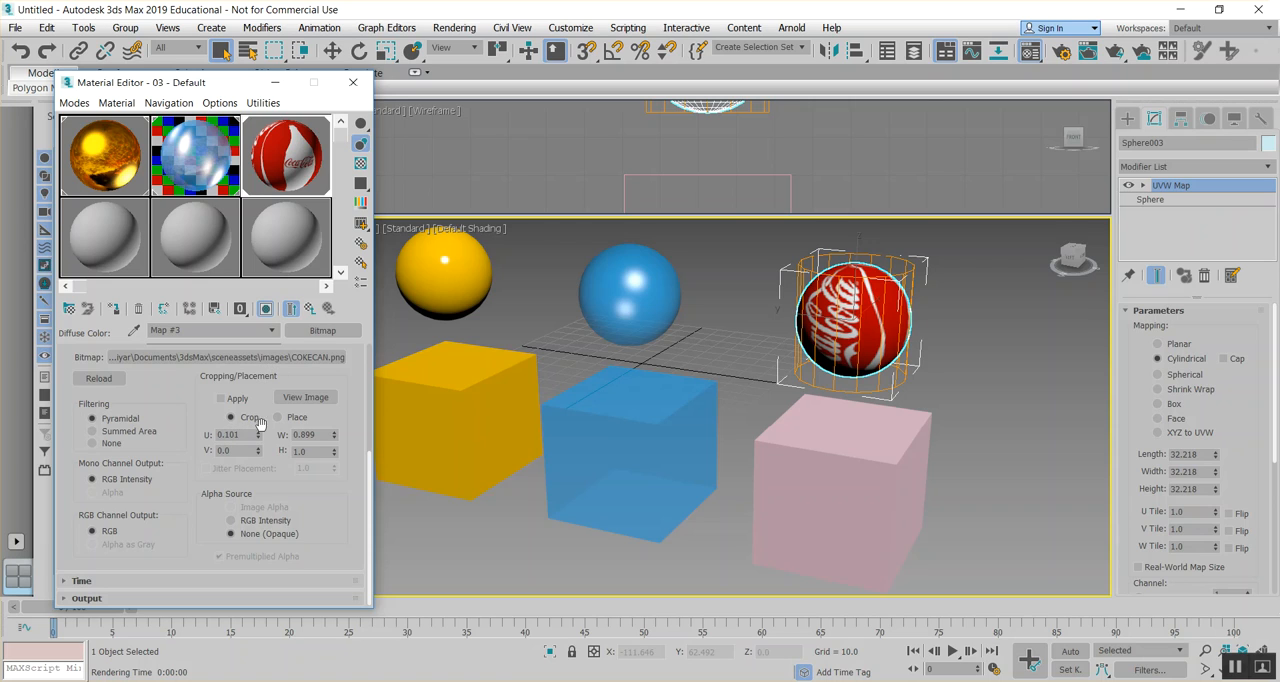
pyautogui.scroll(1, 166, 401)
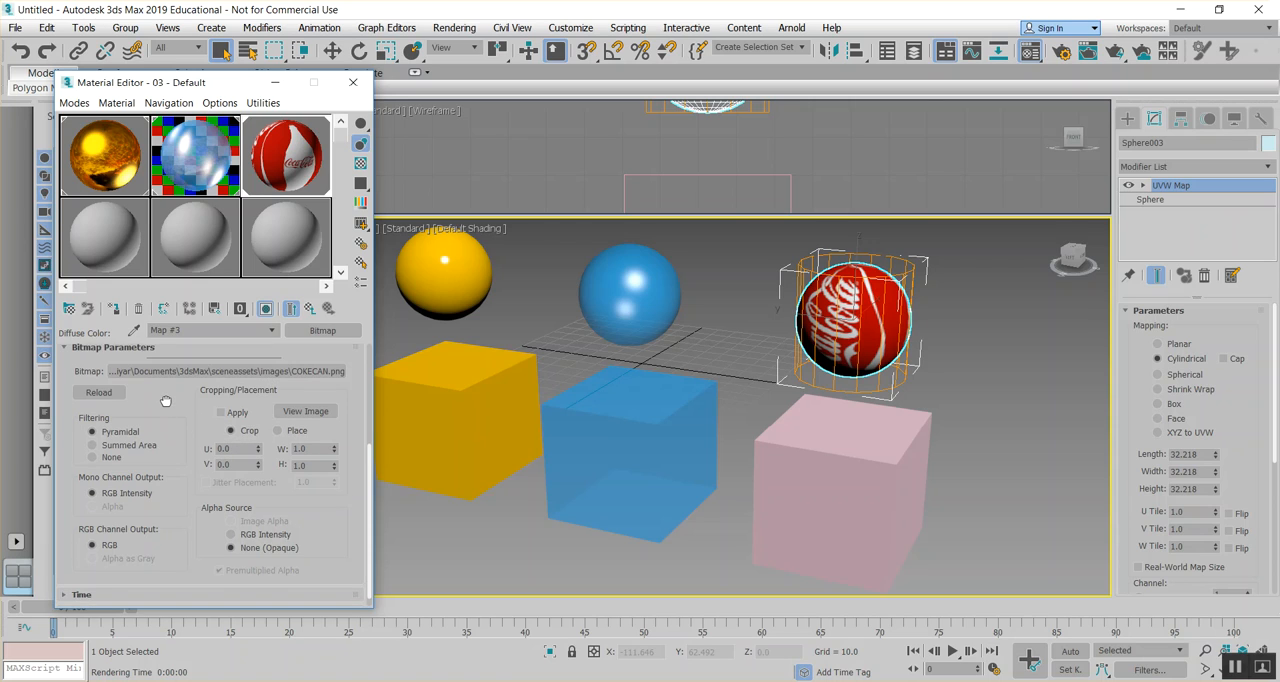
pyautogui.moveTo(166, 401); pyautogui.dragTo(163, 434)
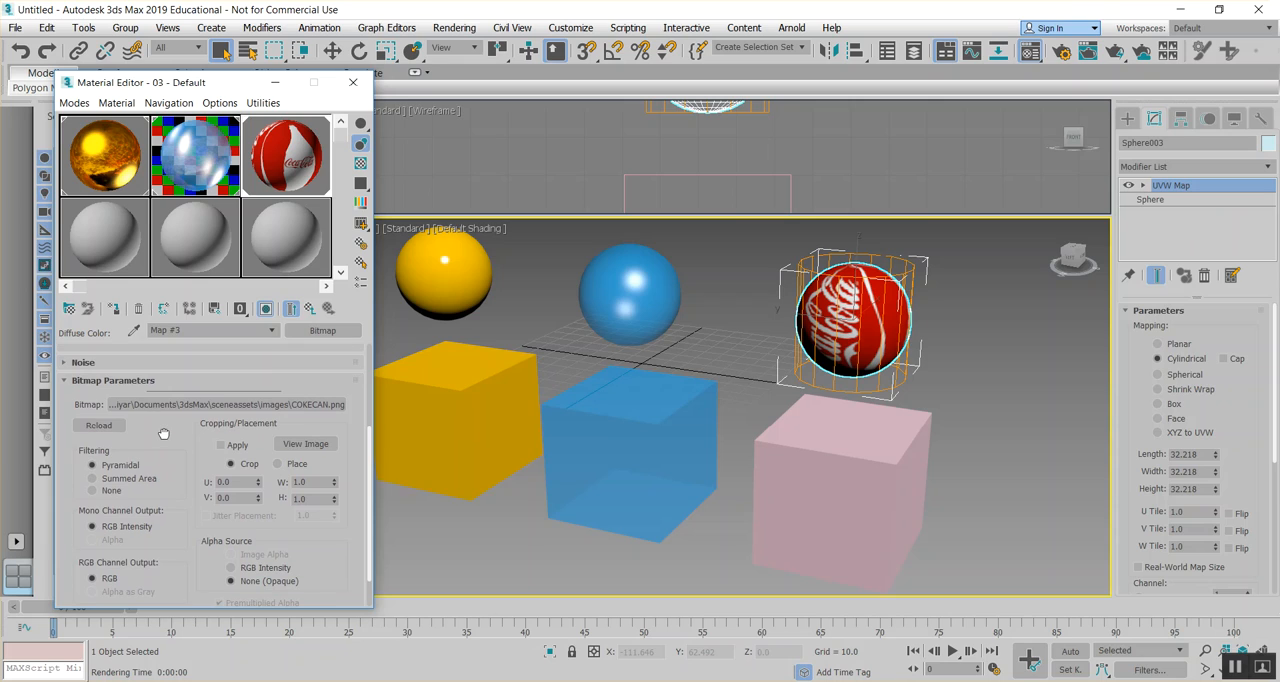
pyautogui.click(279, 465)
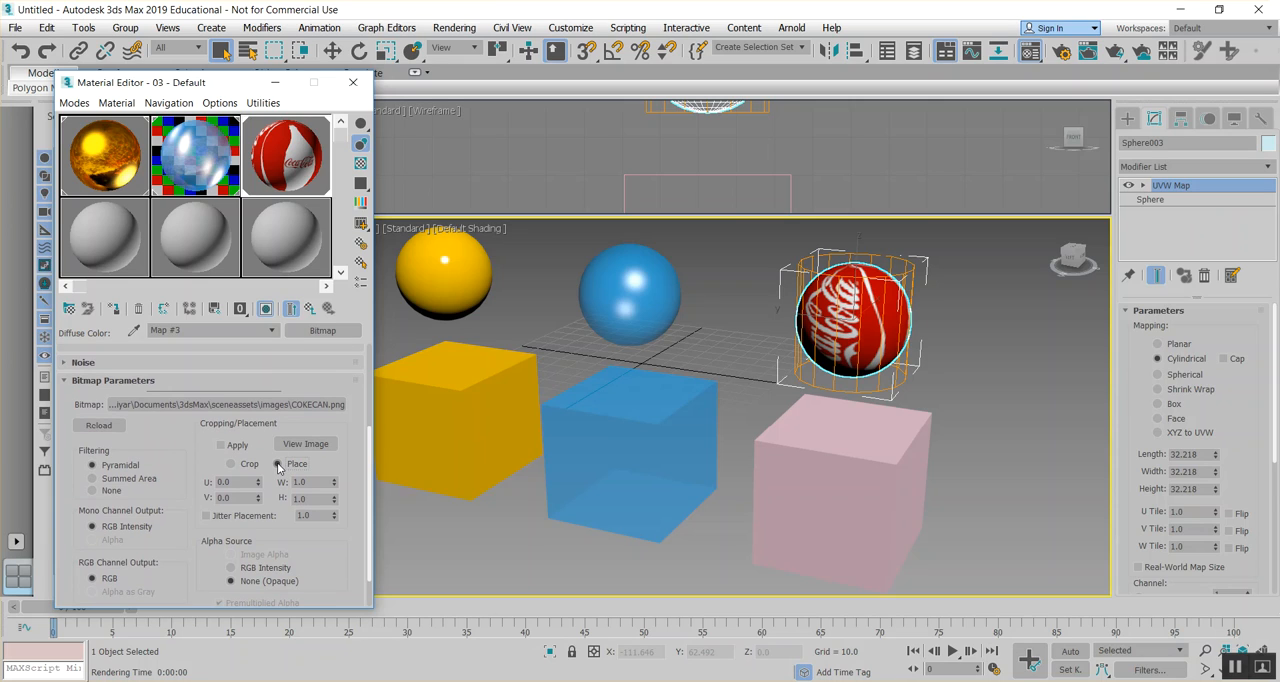
pyautogui.click(222, 445)
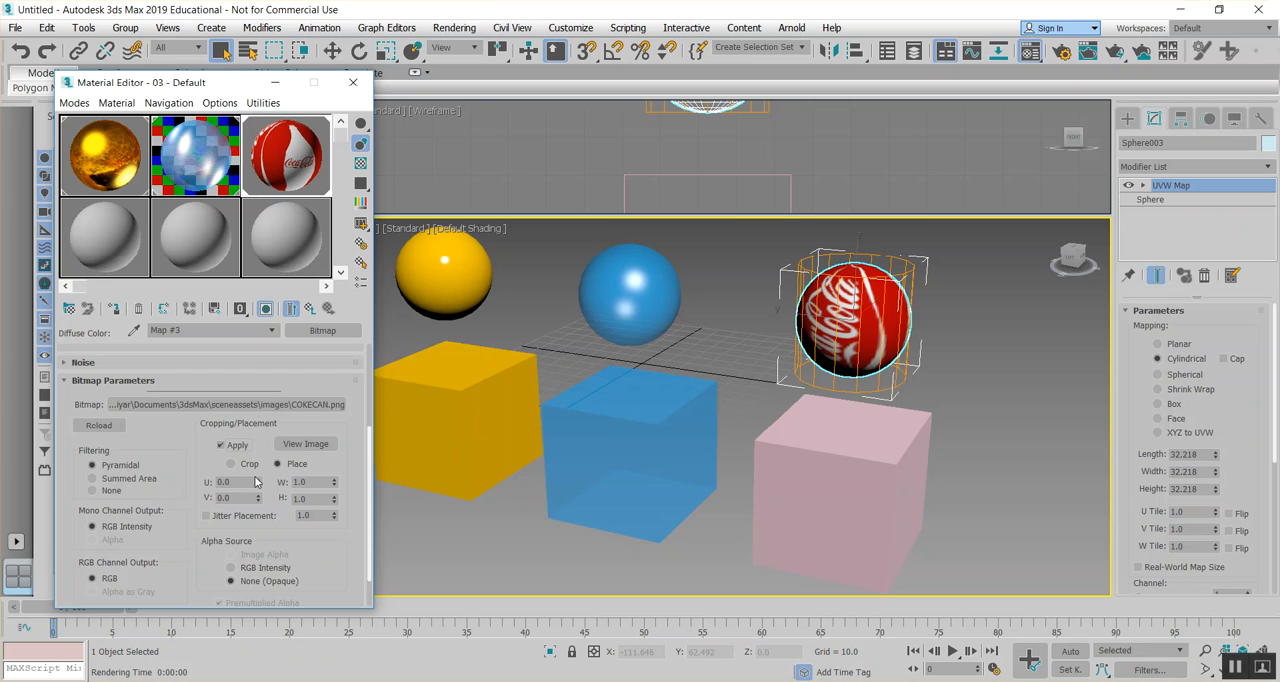
# - Try offsetting the placed COKECAN bitmap in U to about 0.43, and undo the offset
pyautogui.moveTo(259, 485); pyautogui.dragTo(261, 472)
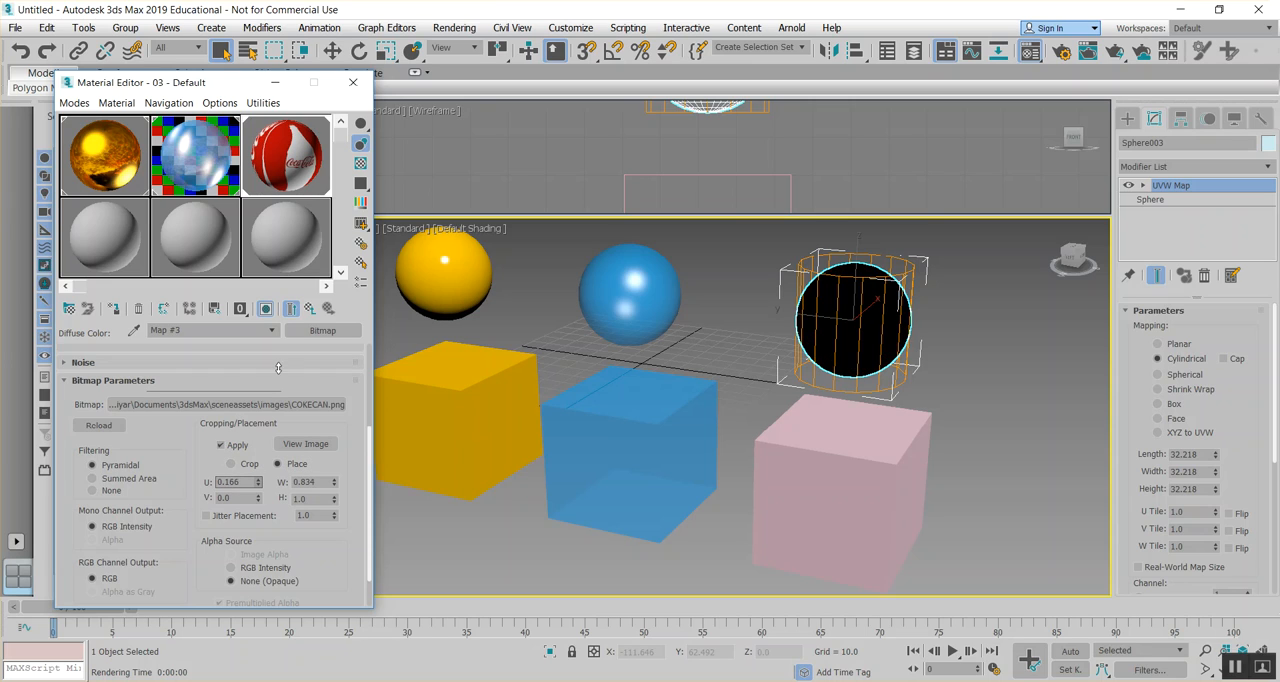
pyautogui.moveTo(292, 203); pyautogui.dragTo(292, 198)
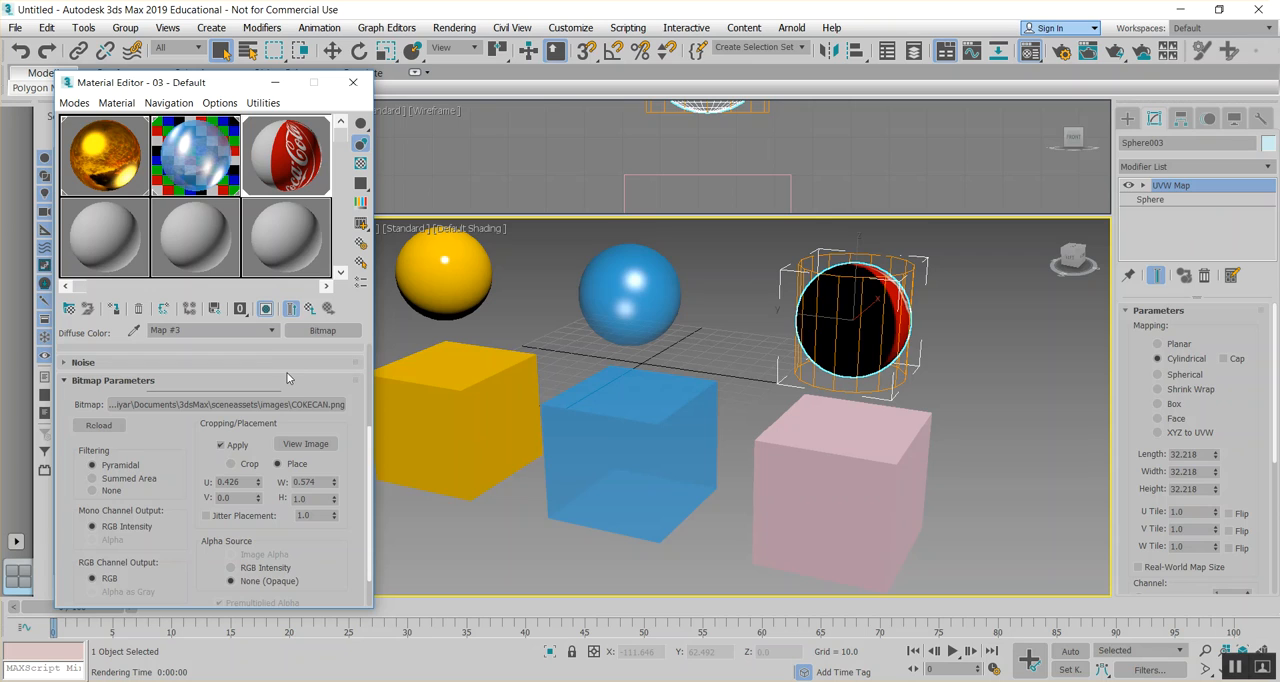
pyautogui.hotkey('ctrl', 'z')
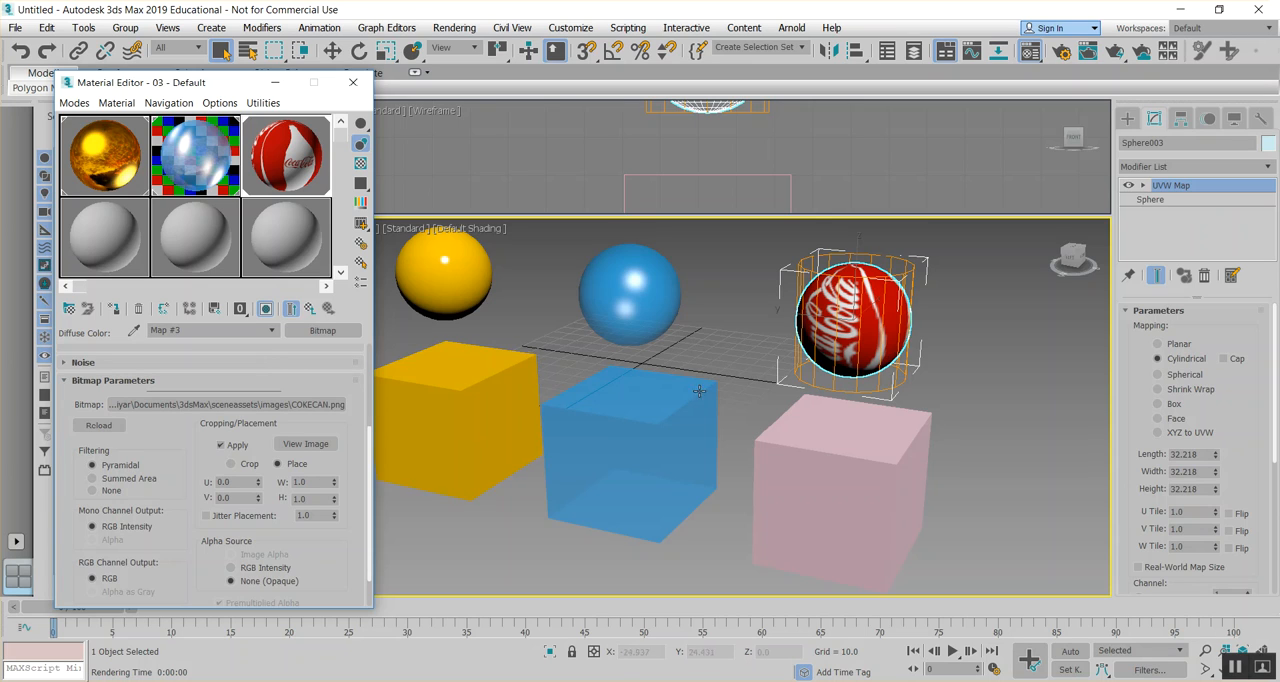
# - Rotate the Gizmo of the sphere's UVW Map with angle snap on until the Coca-Cola logo runs horizontally
pyautogui.click(1143, 185)
pyautogui.click(1170, 200)
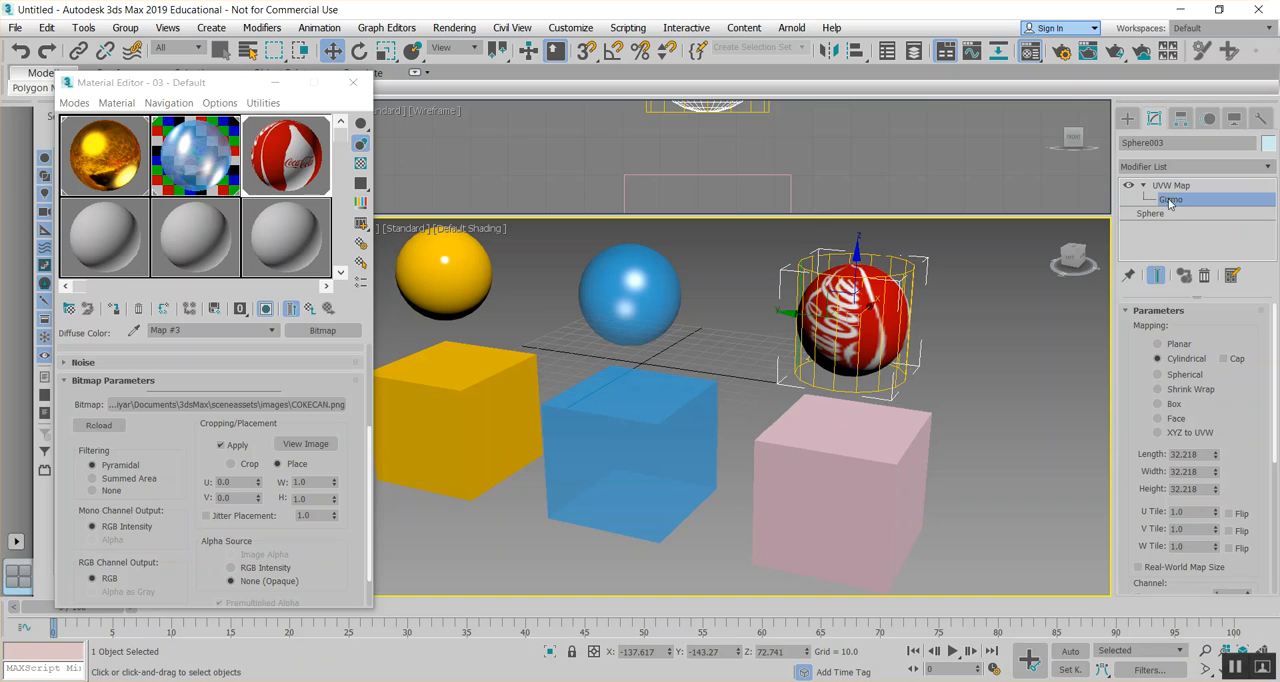
pyautogui.click(360, 51)
pyautogui.moveTo(900, 288); pyautogui.dragTo(921, 344)
pyautogui.press('a')
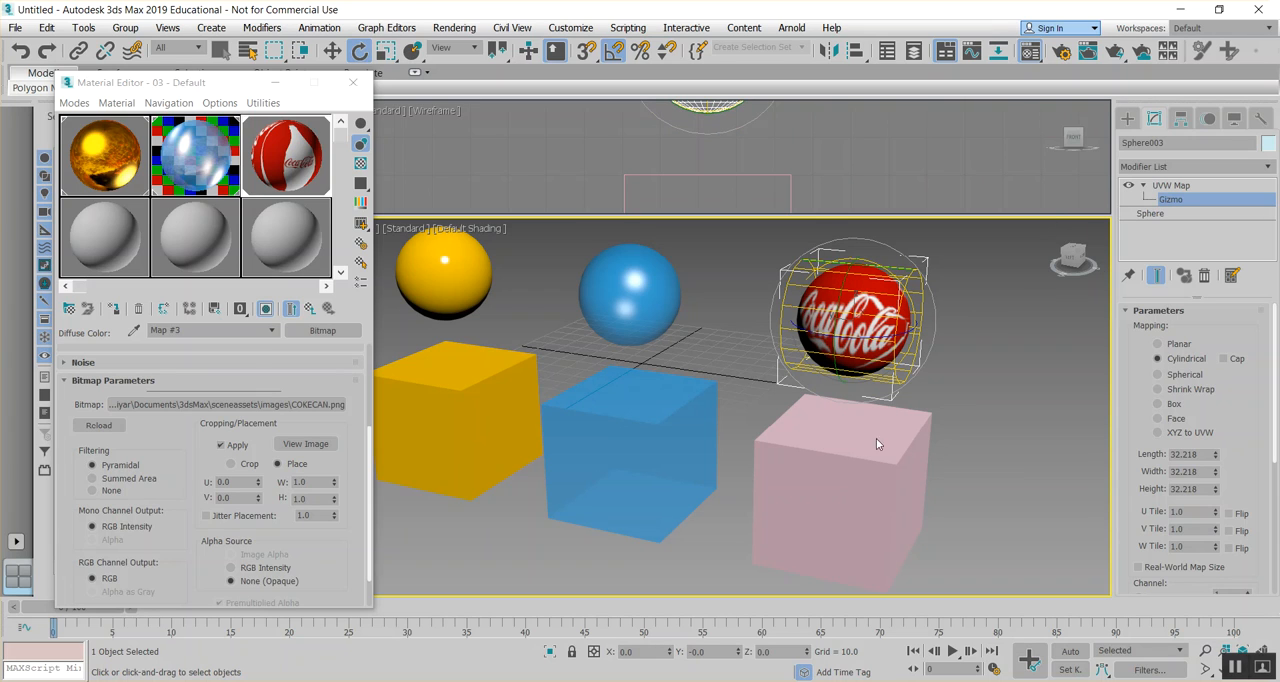
# - Load table.jpg as a Bitmap in the fourth sample material's Diffuse Color map and assign it to the pink box, showing the texture in the viewport
pyautogui.click(102, 240)
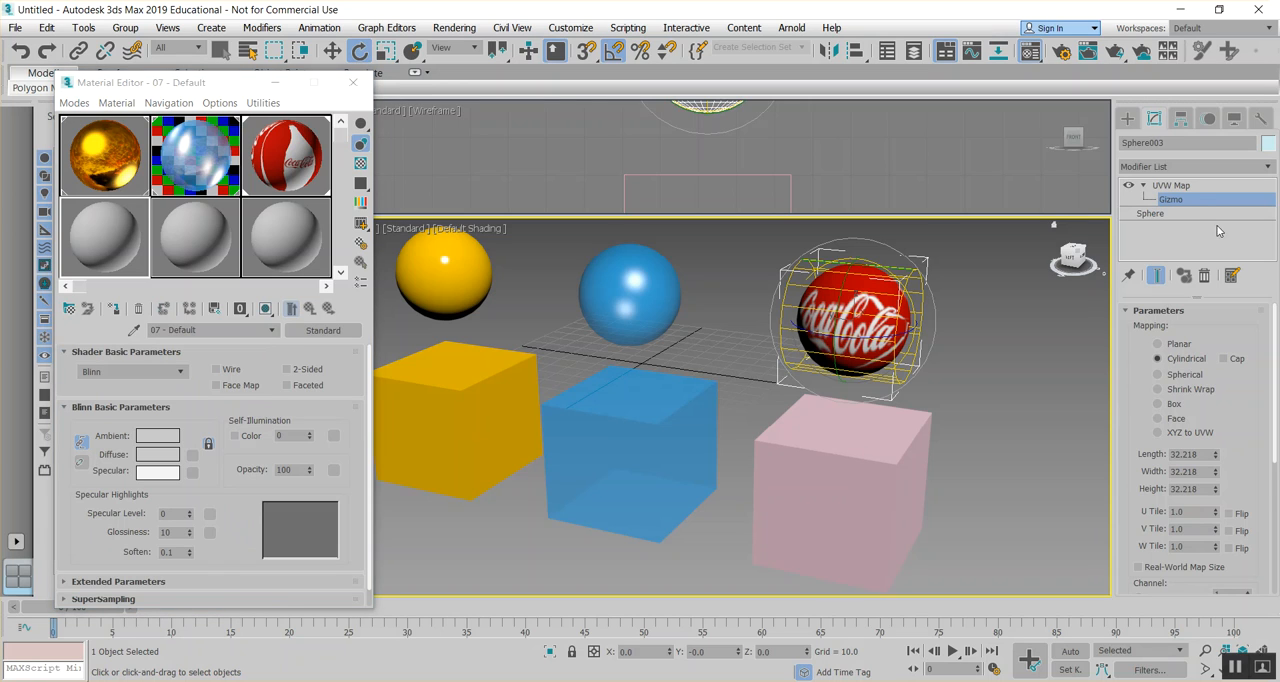
pyautogui.click(994, 428)
pyautogui.click(845, 480)
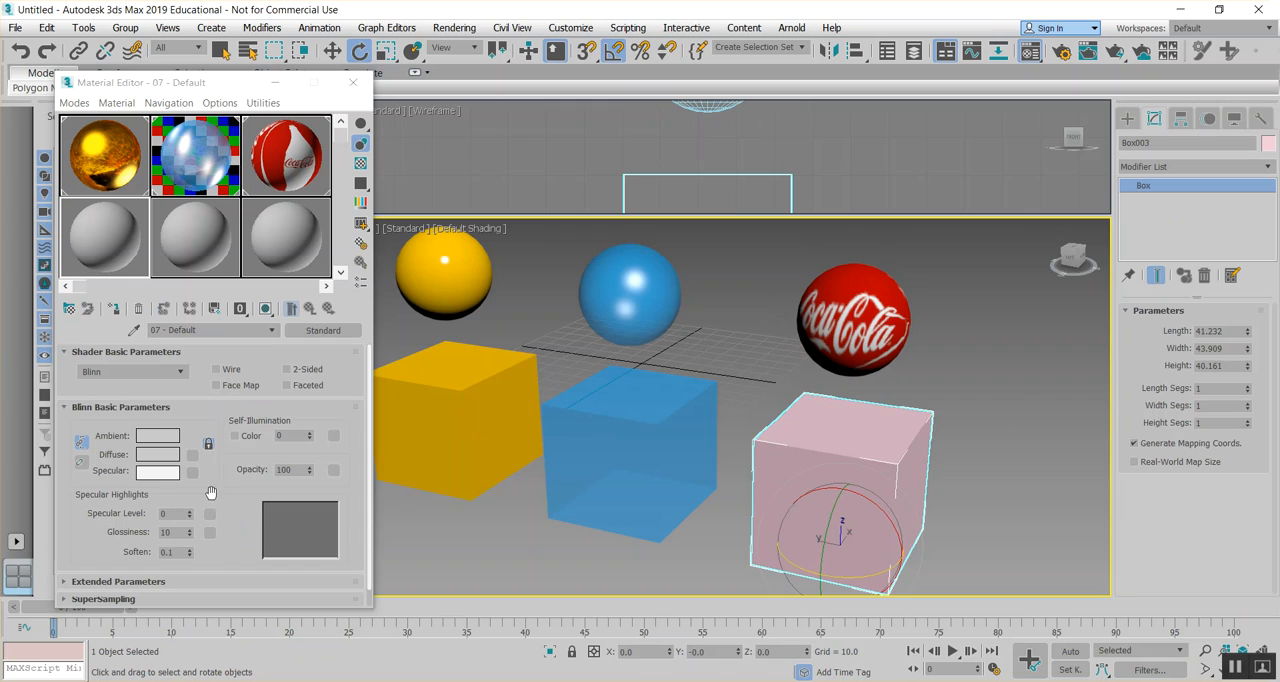
pyautogui.scroll(-1, 156, 539)
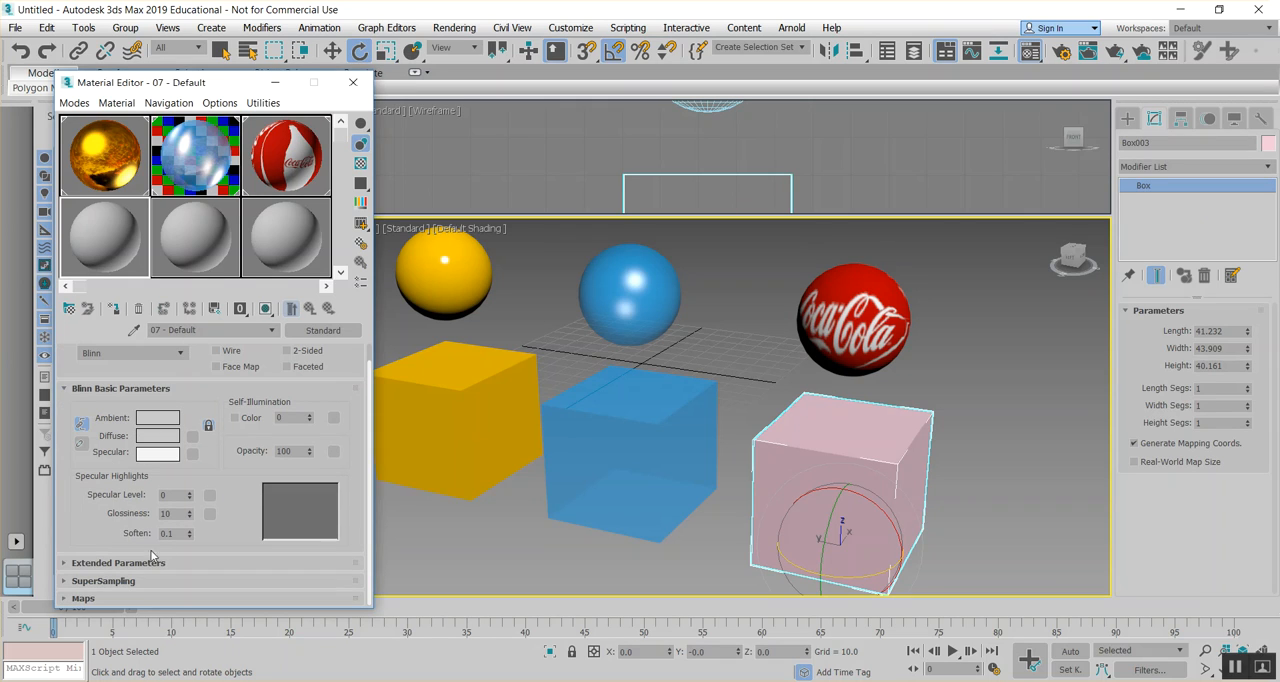
pyautogui.click(129, 599)
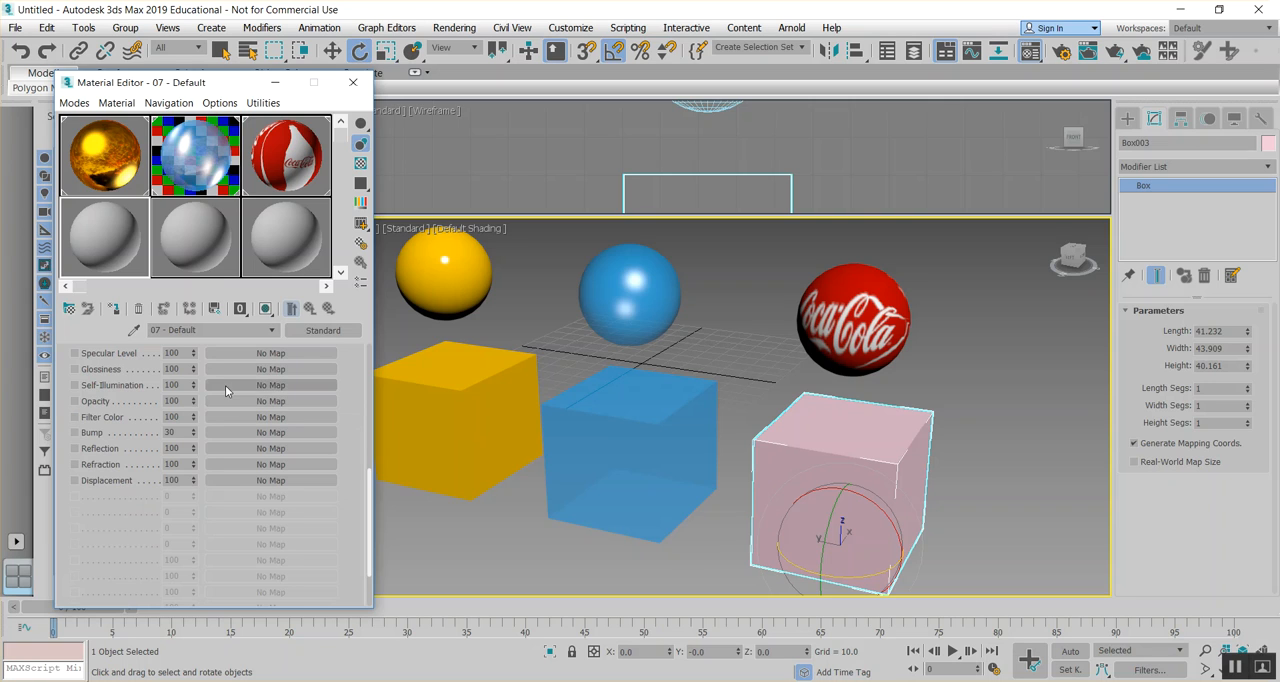
pyautogui.scroll(2, 233, 369)
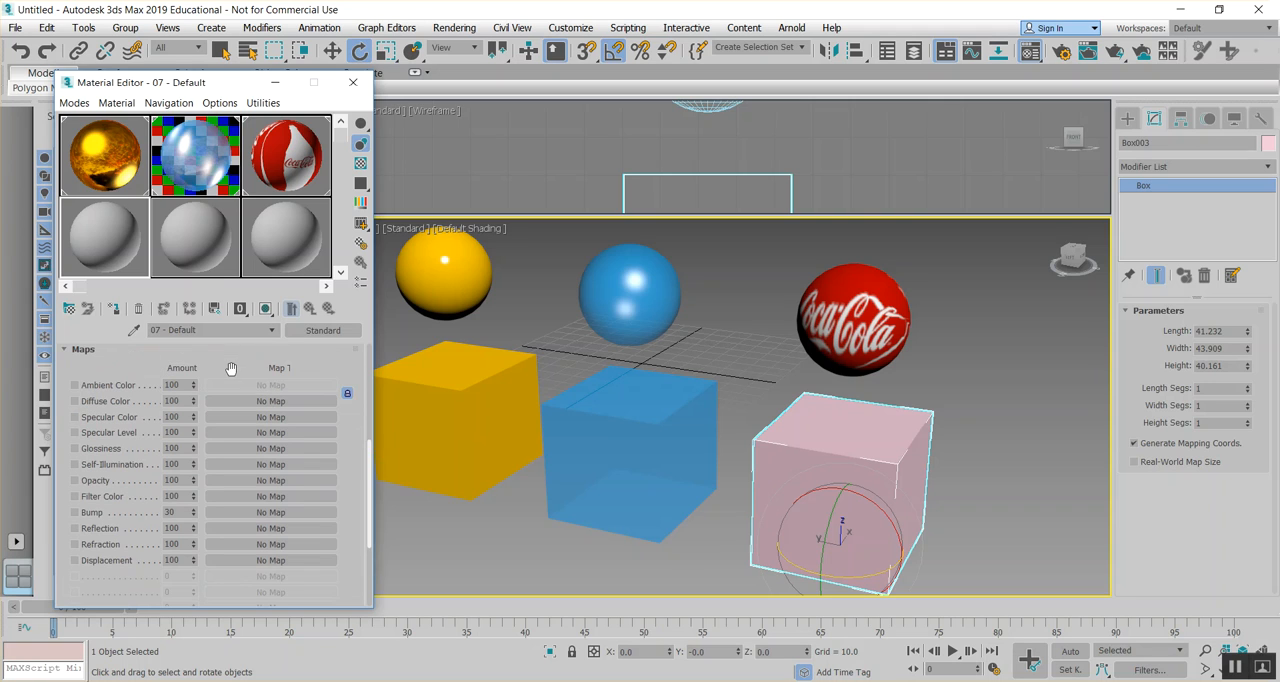
pyautogui.click(229, 398)
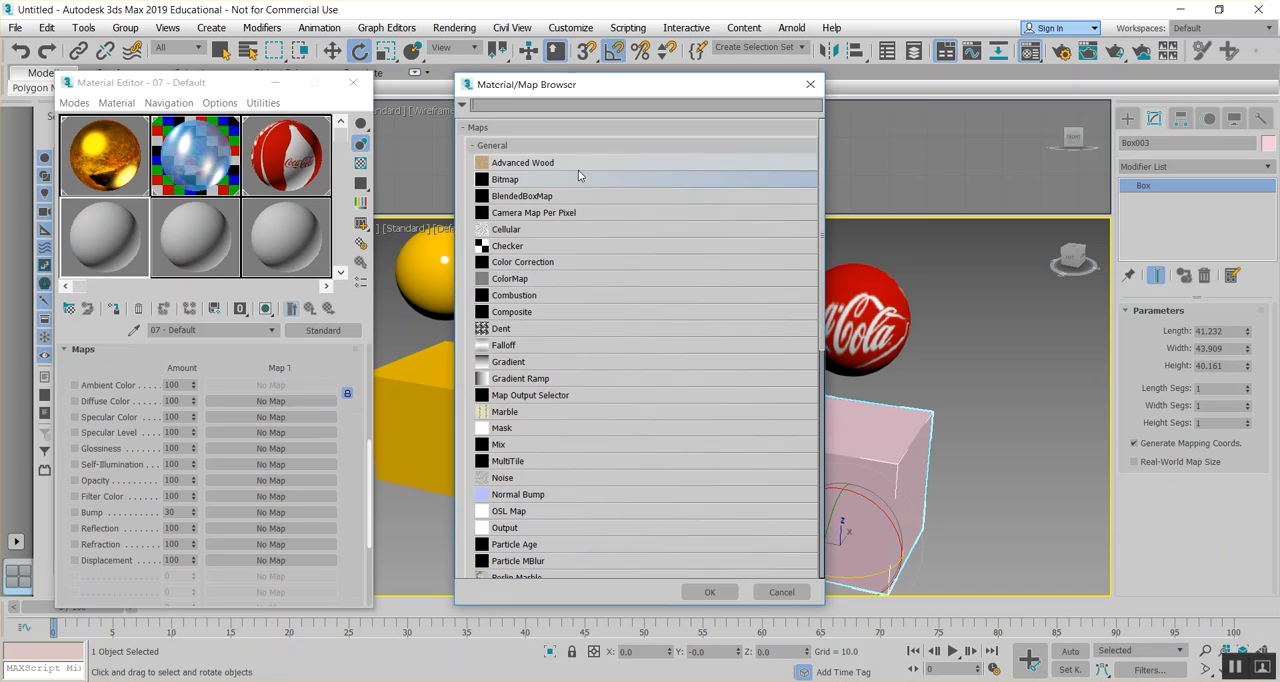
pyautogui.doubleClick(569, 180)
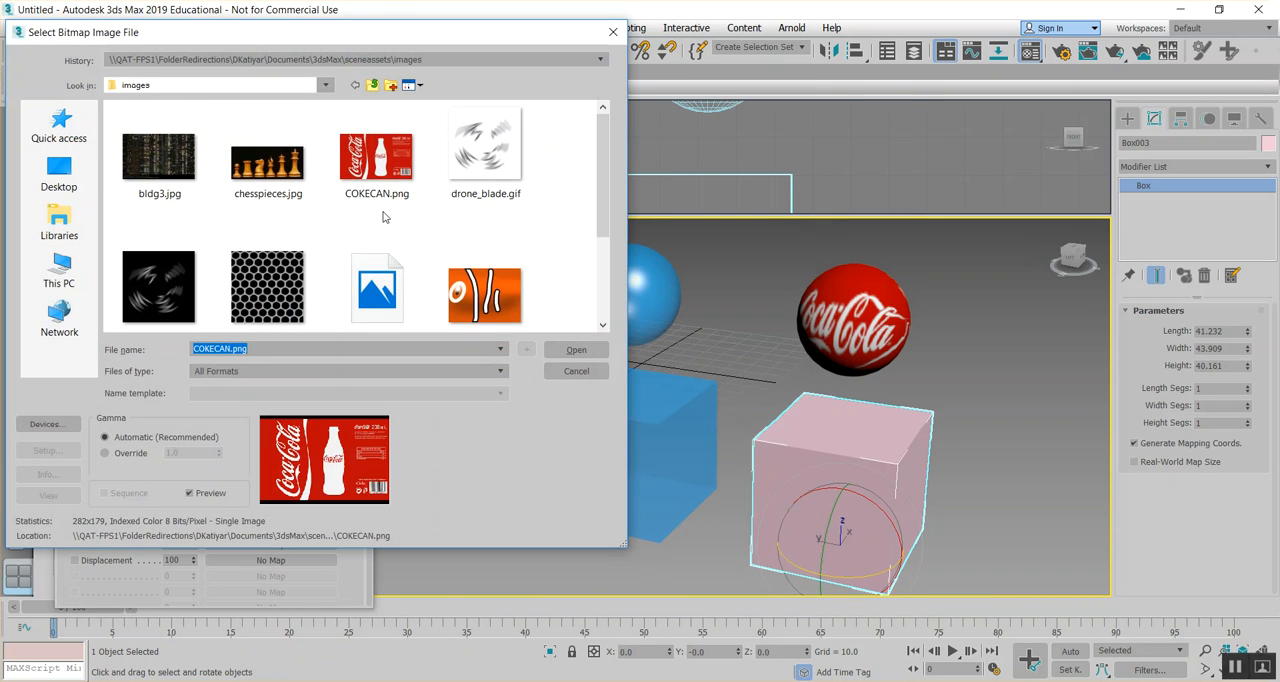
pyautogui.scroll(-2, 383, 216)
pyautogui.doubleClick(370, 304)
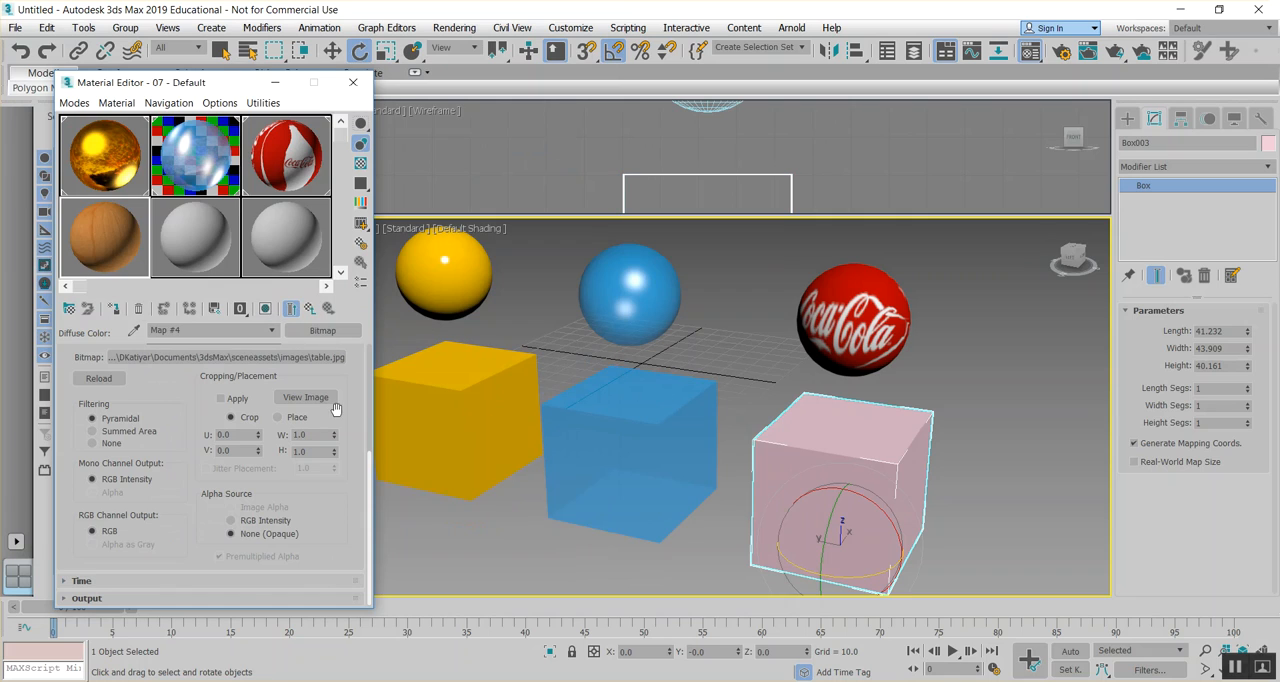
pyautogui.click(113, 309)
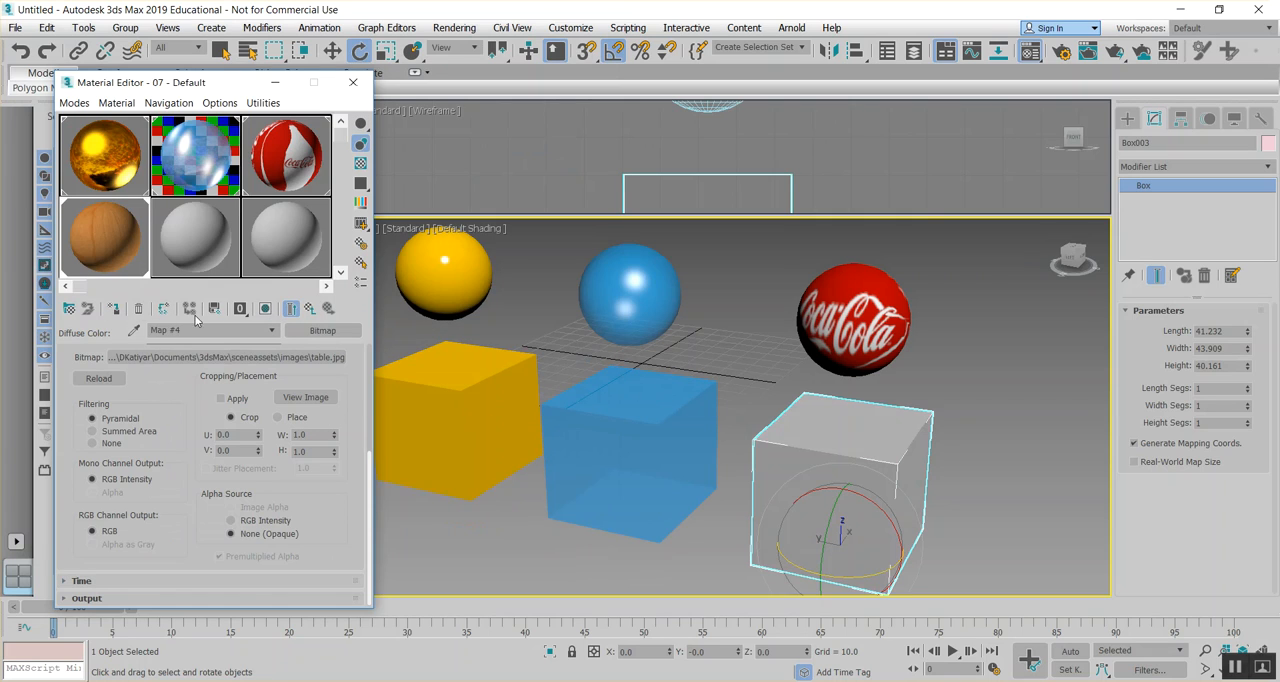
pyautogui.click(265, 308)
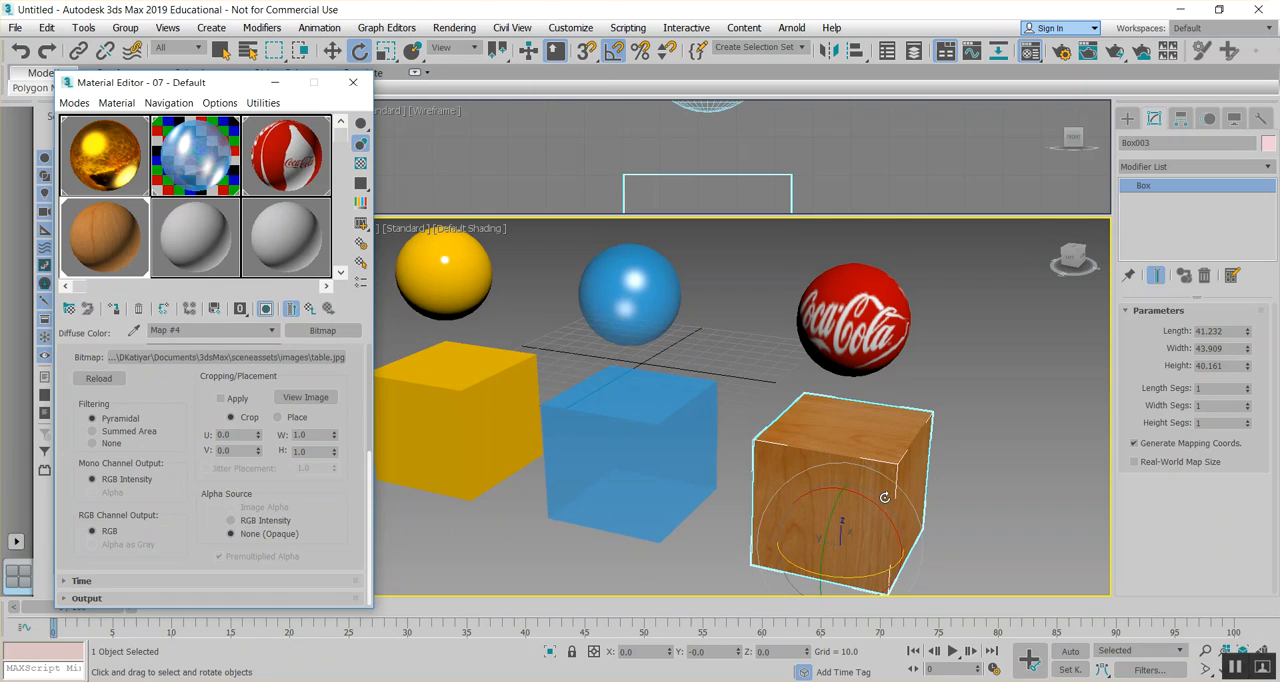
# - Add a UVW Map modifier to the wood-textured box, align the mapping to X and fit it to the box
pyautogui.click(1178, 166)
pyautogui.write('uv')
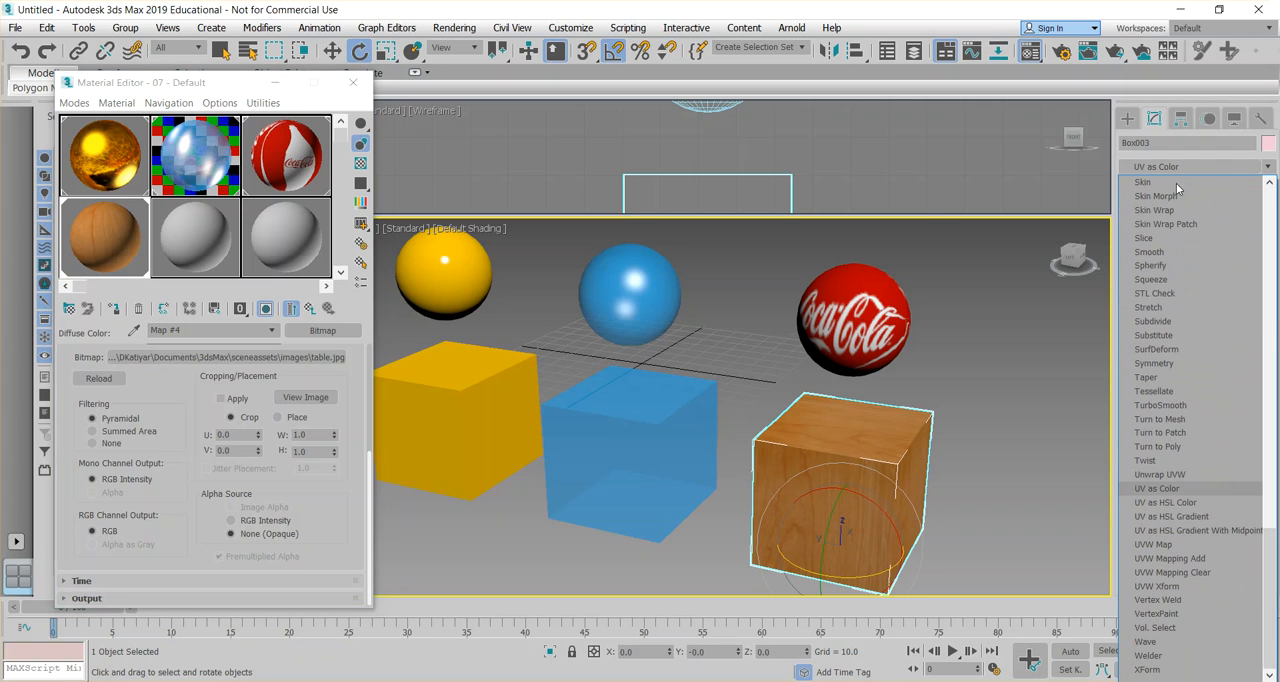
pyautogui.click(1175, 544)
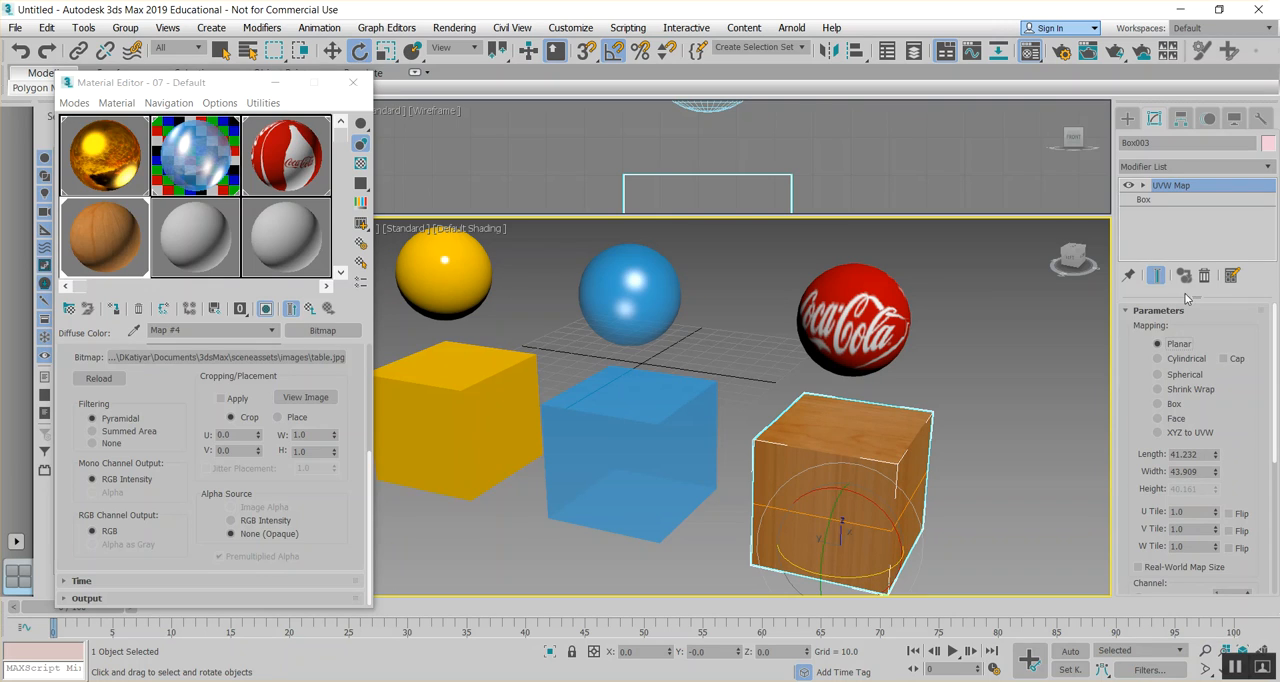
pyautogui.press('q')
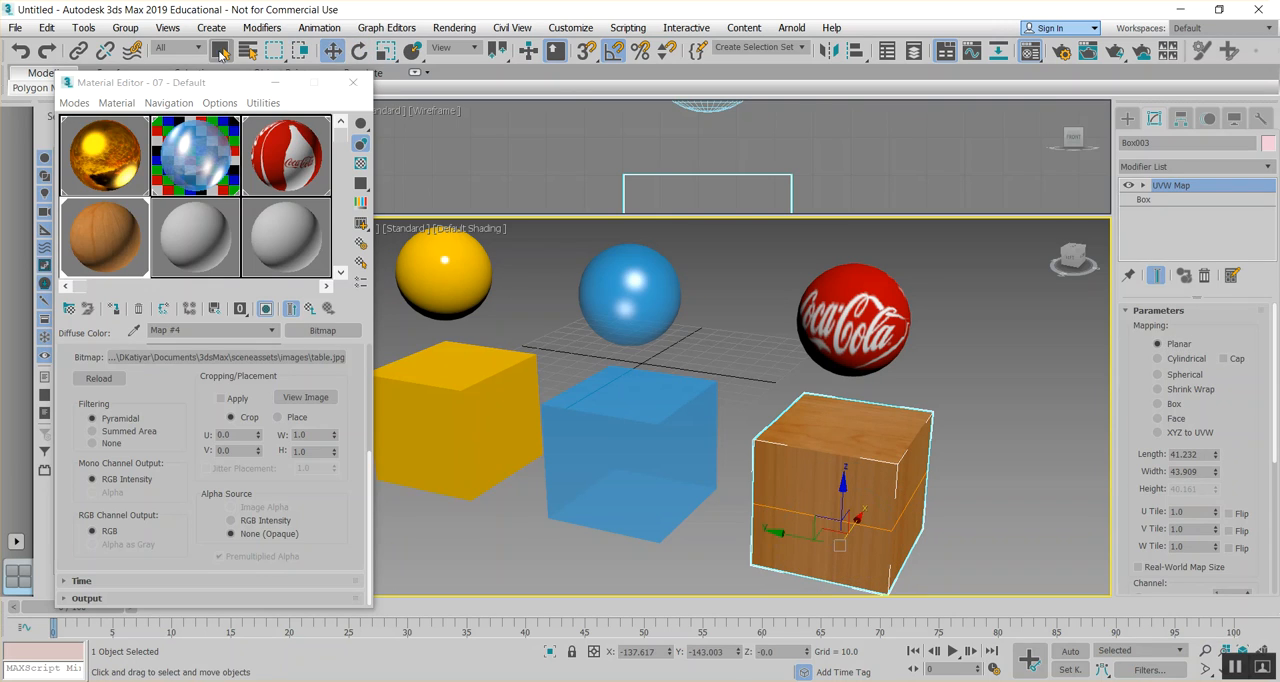
pyautogui.scroll(-5, 1215, 474)
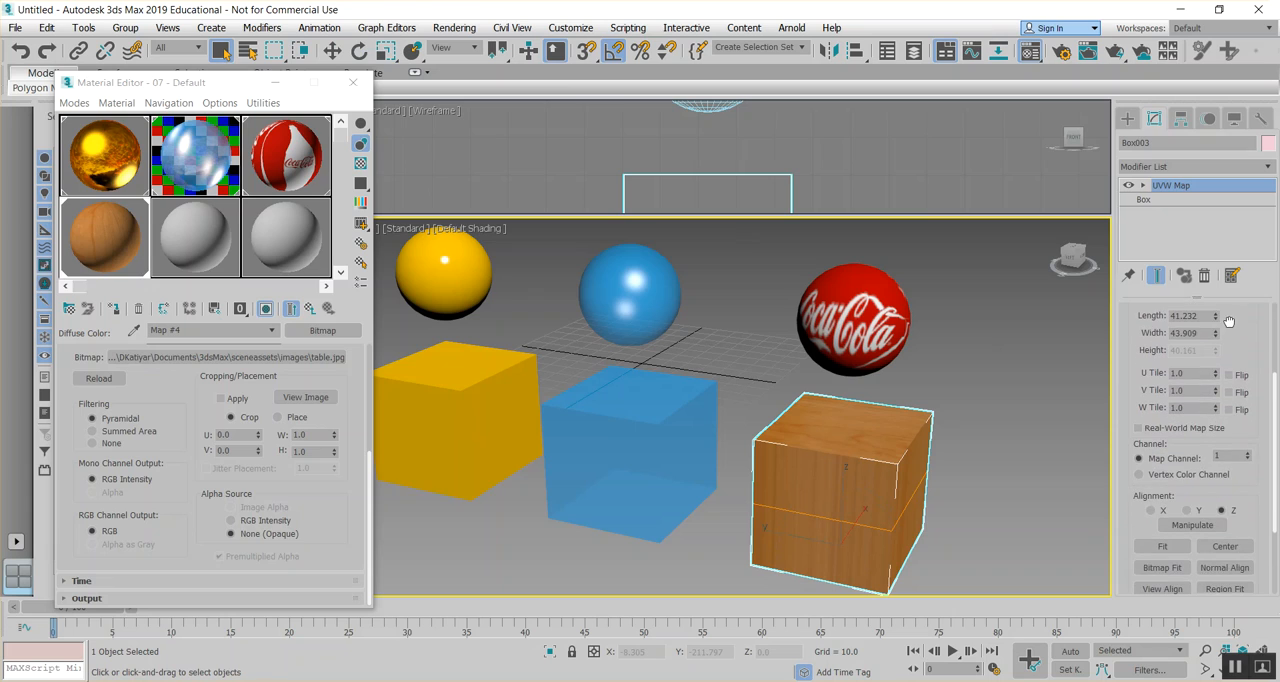
pyautogui.click(1187, 506)
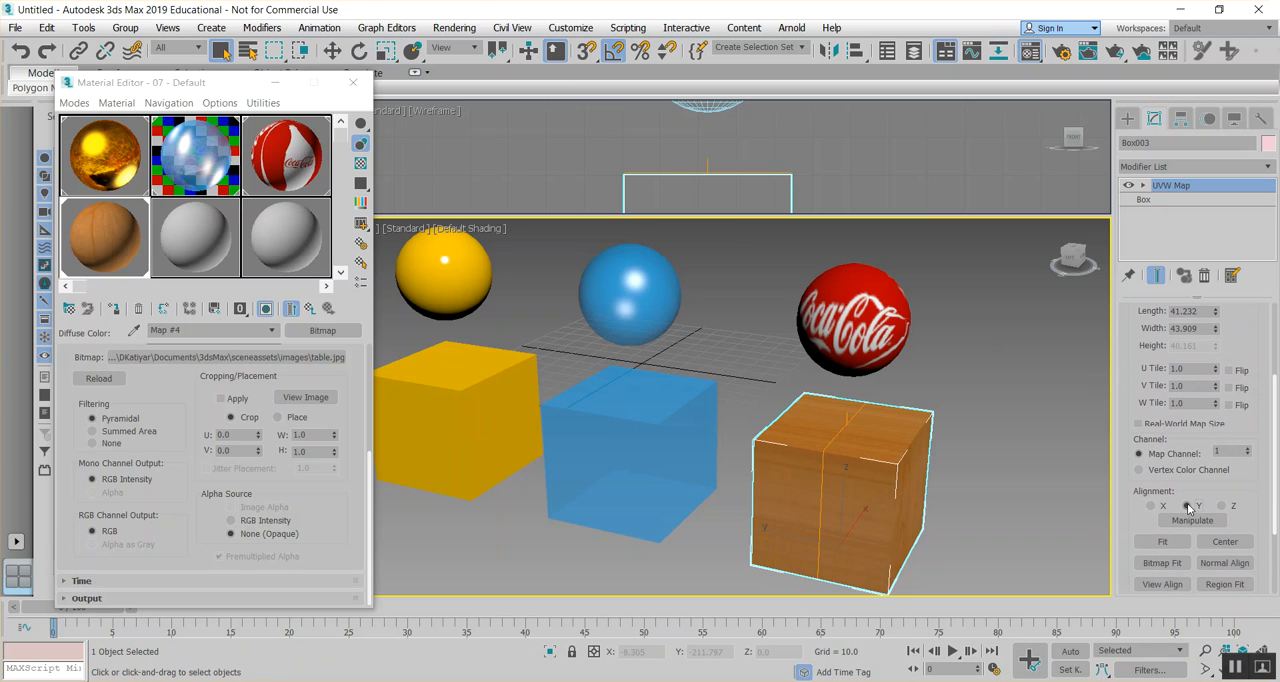
pyautogui.click(1150, 506)
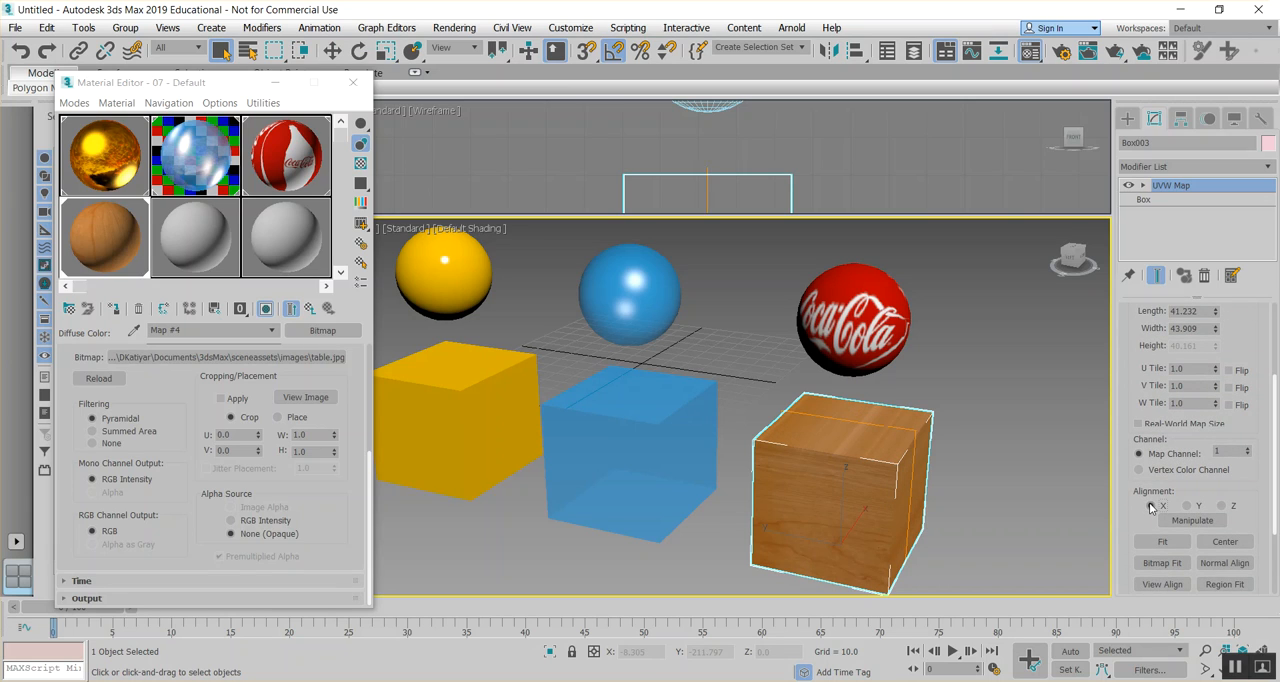
pyautogui.click(1163, 542)
# - Set the mapping type of the wooden box's UVW Map to Box
pyautogui.moveTo(856, 496)
pyautogui.keyDown('alt'); pyautogui.mouseDown(button='middle')
pyautogui.moveTo(807, 491)
pyautogui.moveTo(874, 509)
pyautogui.mouseUp(button='middle'); pyautogui.keyUp('alt')
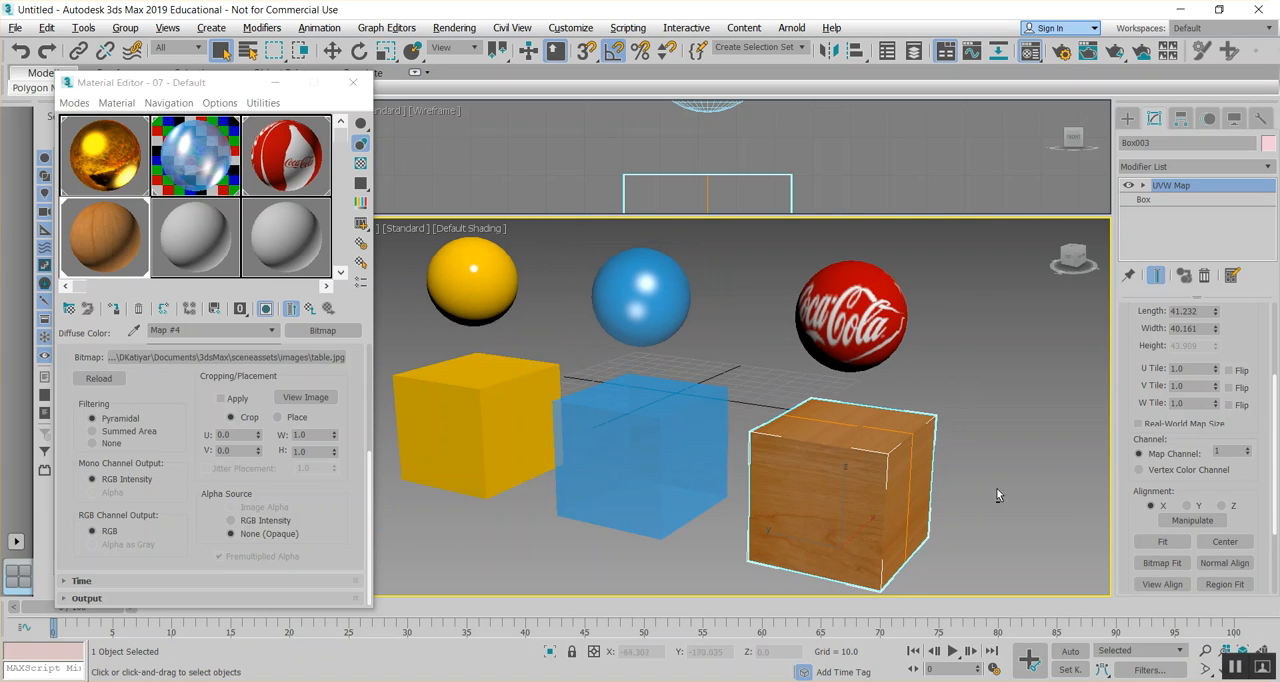
pyautogui.moveTo(1248, 346); pyautogui.dragTo(1237, 422)
pyautogui.click(1157, 333)
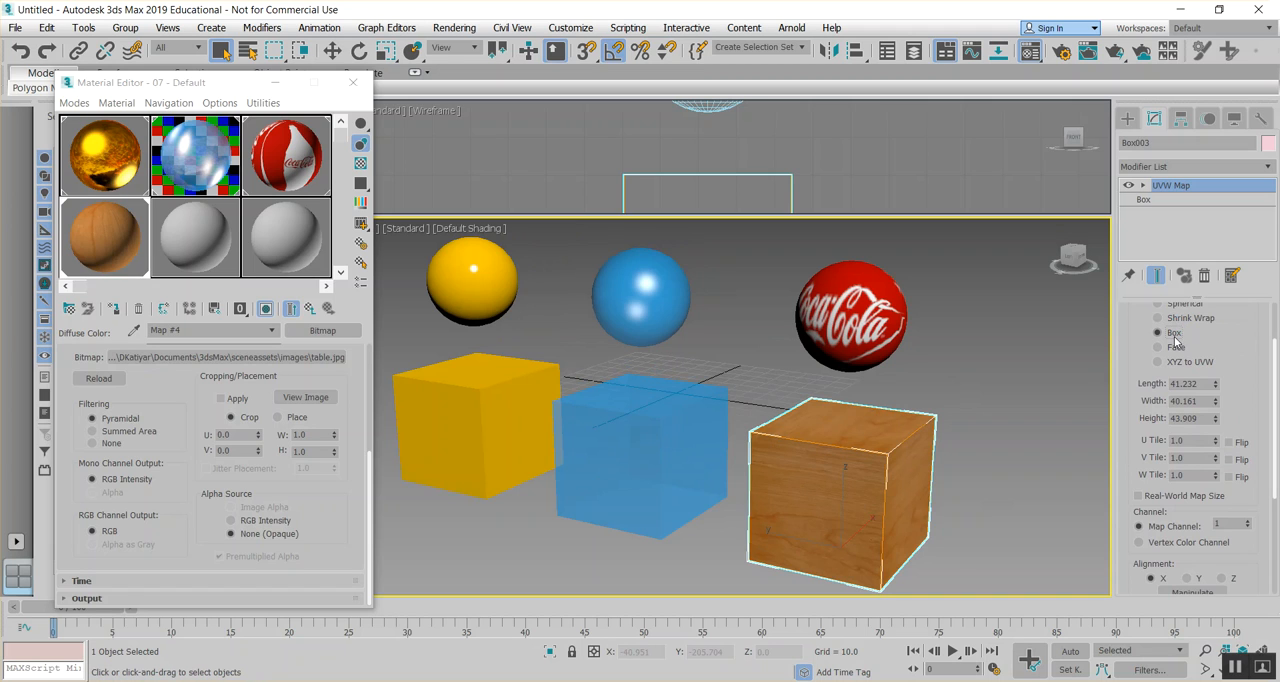
pyautogui.scroll(5, 829, 373)
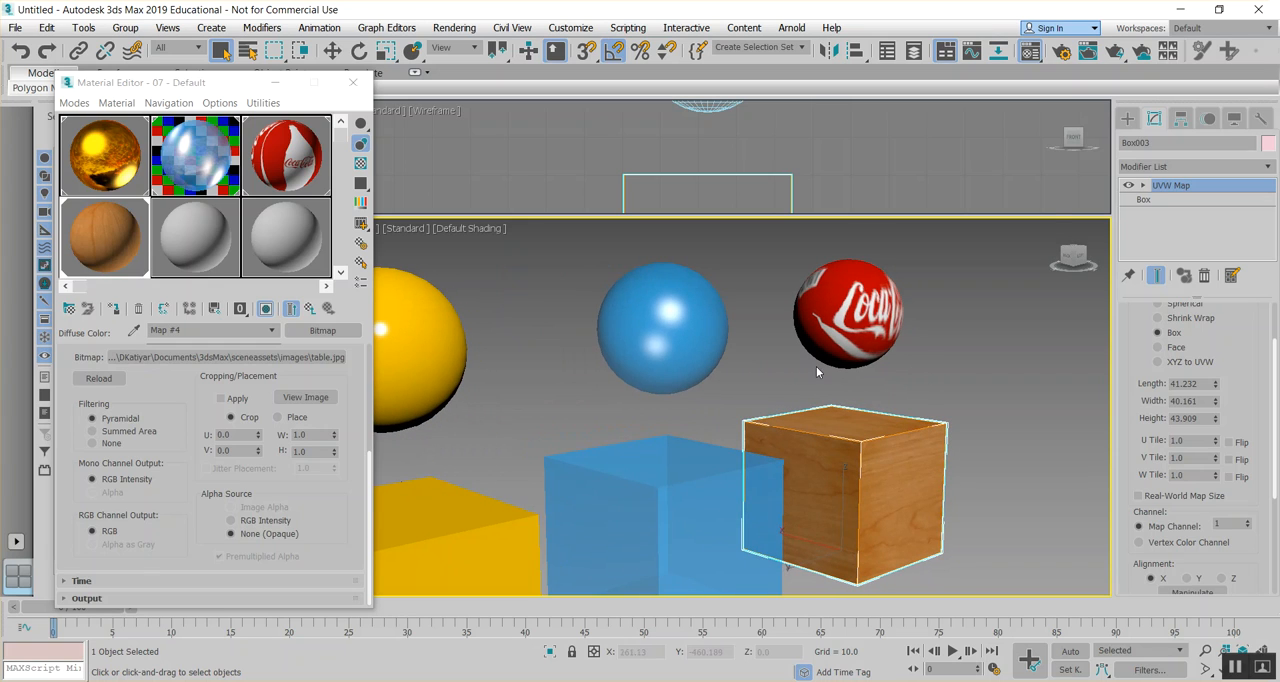
pyautogui.moveTo(836, 343); pyautogui.dragTo(895, 330, button='middle')
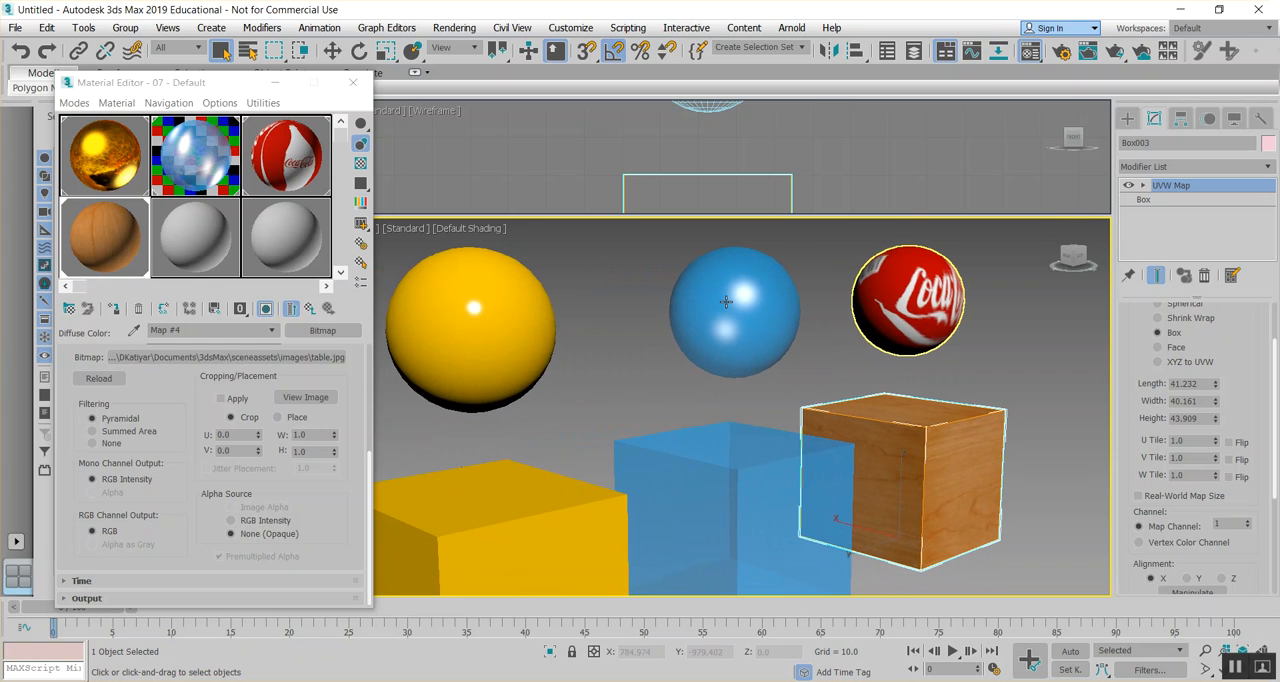